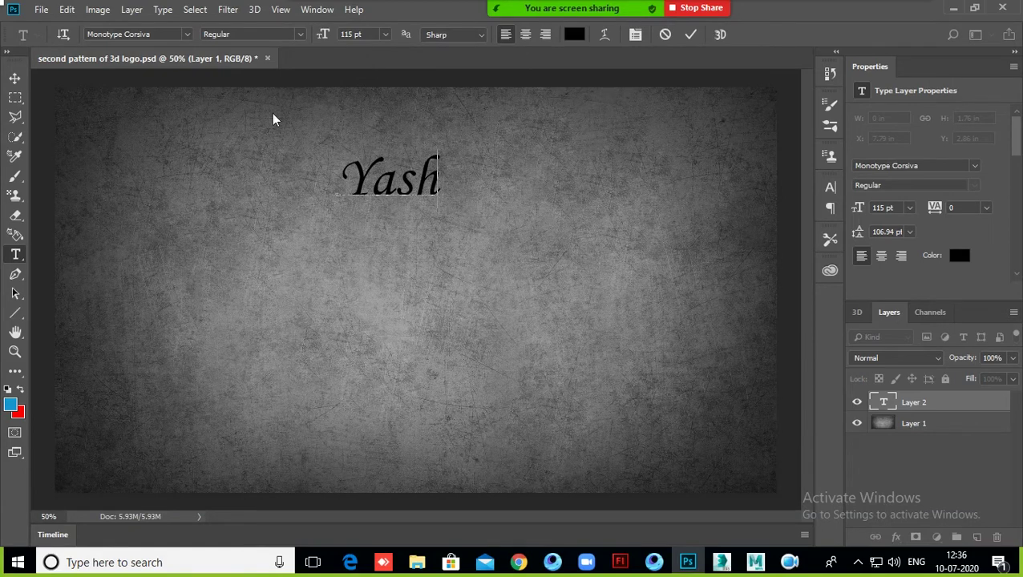
# - Finish the text entry and enlarge the text proportionally to about 560% so it spans most of the canvas
pyautogui.click(15, 78)
pyautogui.moveTo(394, 177); pyautogui.dragTo(393, 206)
pyautogui.hotkey('ctrl', 't')
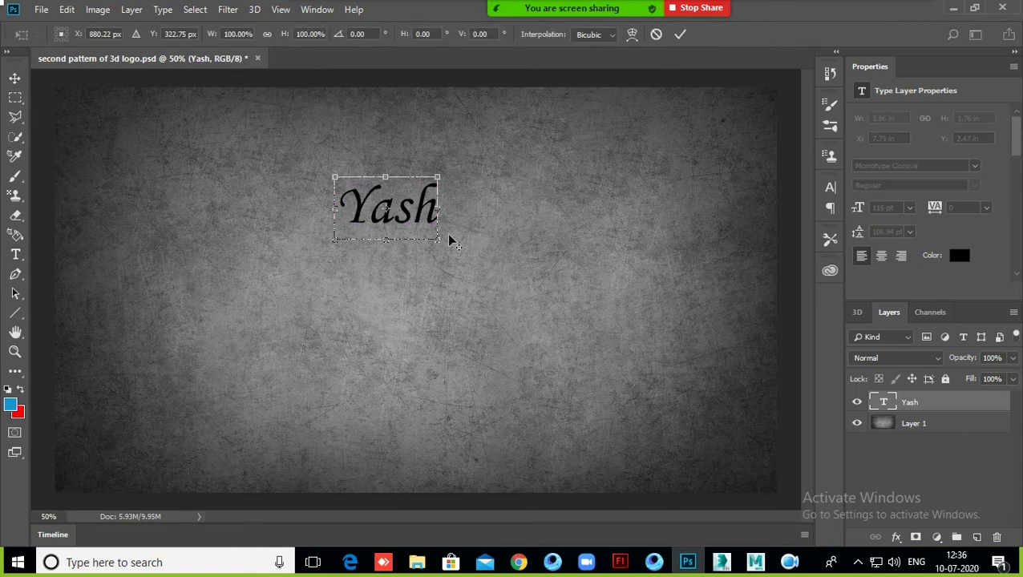
pyautogui.moveTo(437, 239); pyautogui.dragTo(667, 308)
pyautogui.moveTo(551, 219); pyautogui.dragTo(555, 282)
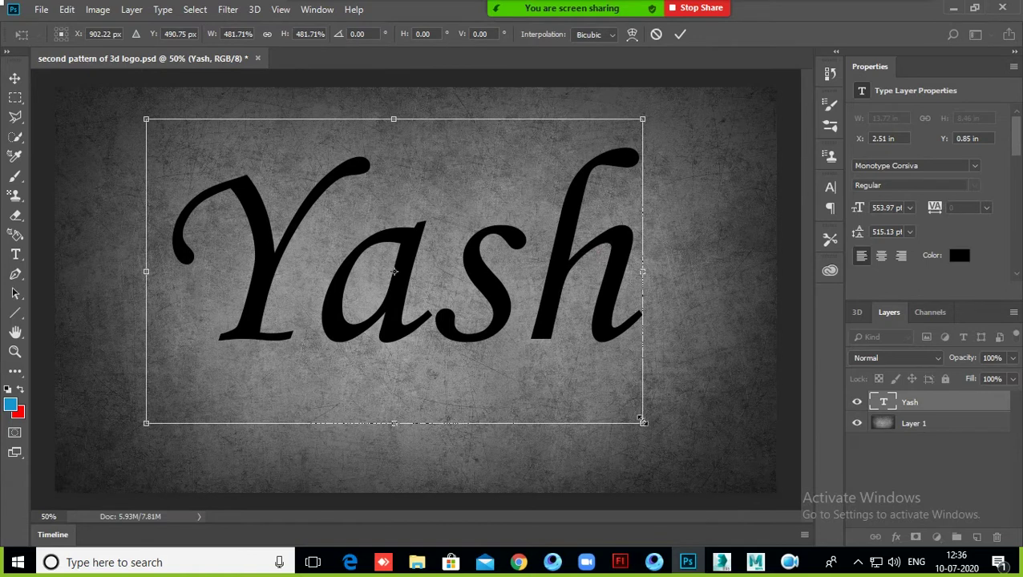
pyautogui.moveTo(646, 421); pyautogui.dragTo(718, 463)
pyautogui.hotkey('ctrl', 'z')
pyautogui.moveTo(651, 428); pyautogui.dragTo(687, 451)
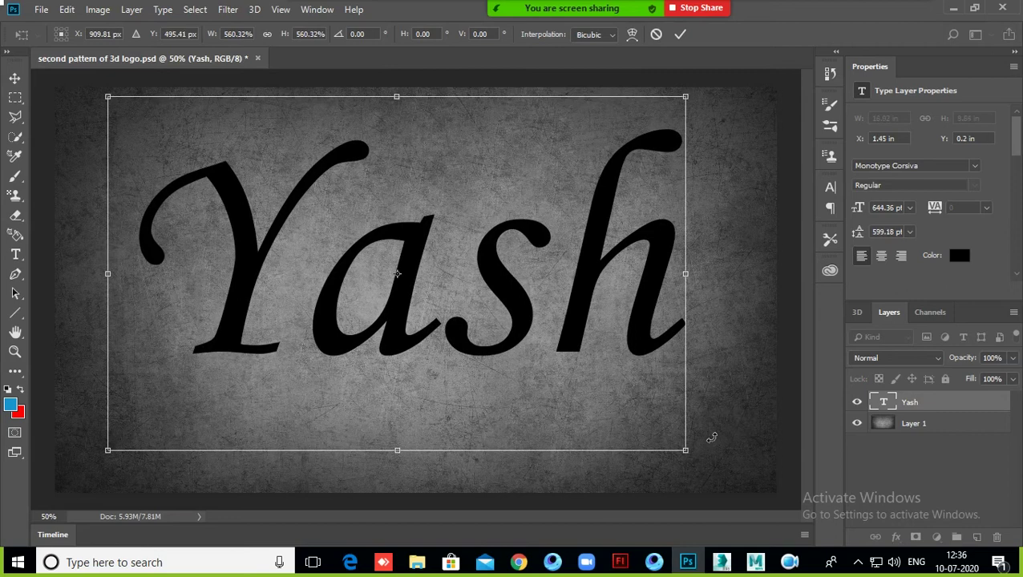
pyautogui.press('Return')
# - Move the enlarged text slightly down and left to about X 1.18 in, Y 0.6 in
pyautogui.moveTo(593, 266); pyautogui.dragTo(591, 282)
pyautogui.moveTo(599, 340); pyautogui.dragTo(596, 342)
pyautogui.press('Left')
pyautogui.press('Left')
pyautogui.press('Left')
pyautogui.press('Left')
pyautogui.press('Left')
pyautogui.press('Left')
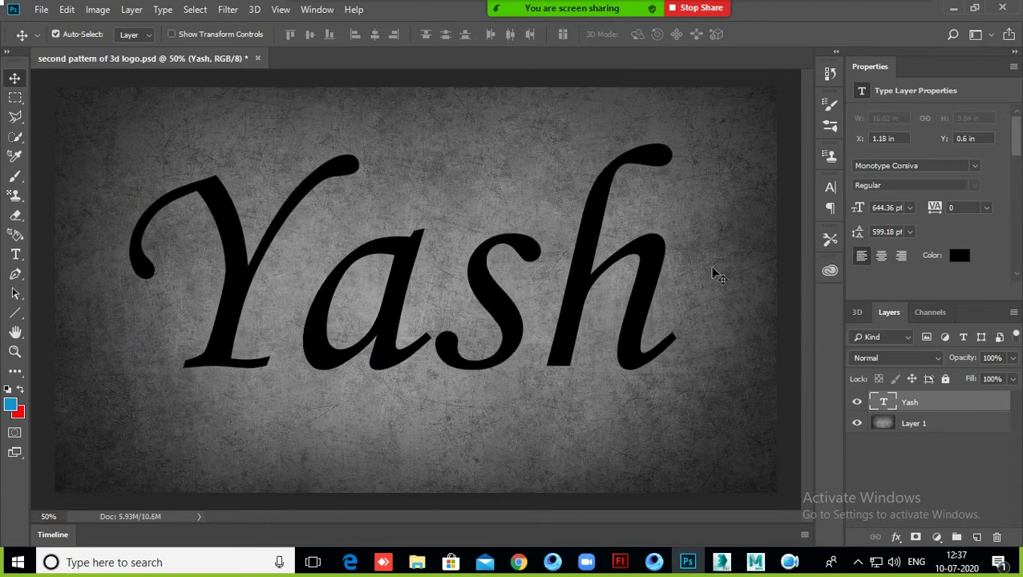
# - Create a 3D extrusion from the text layer and set its extrusion depth to about 3.1 in
pyautogui.rightClick(909, 403)
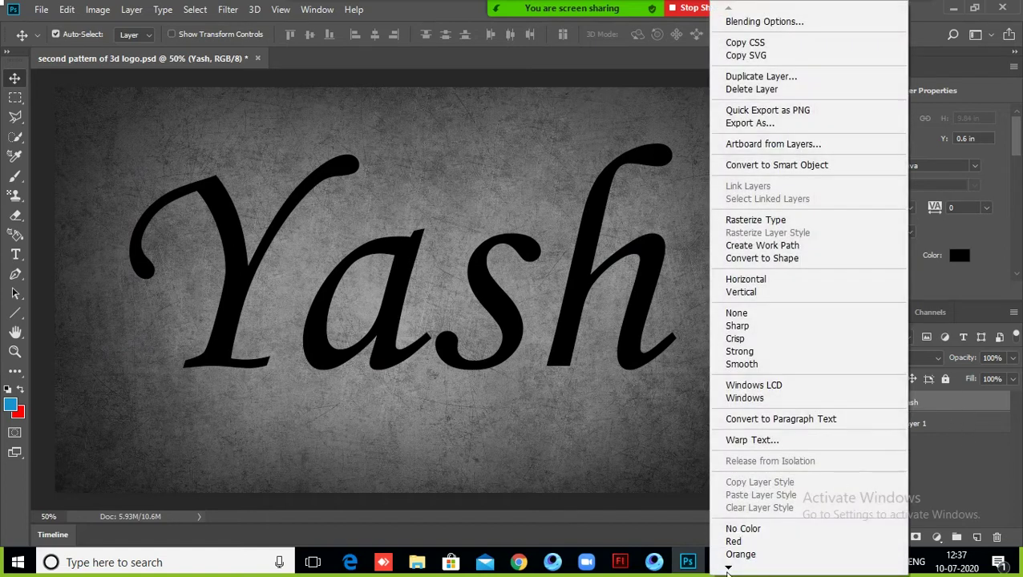
pyautogui.moveTo(728, 568)
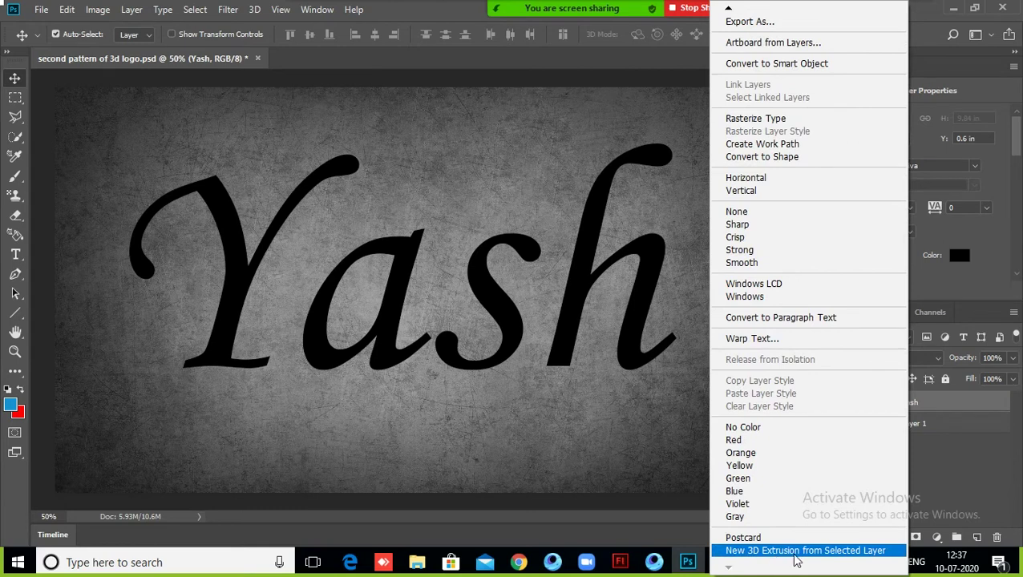
pyautogui.click(822, 553)
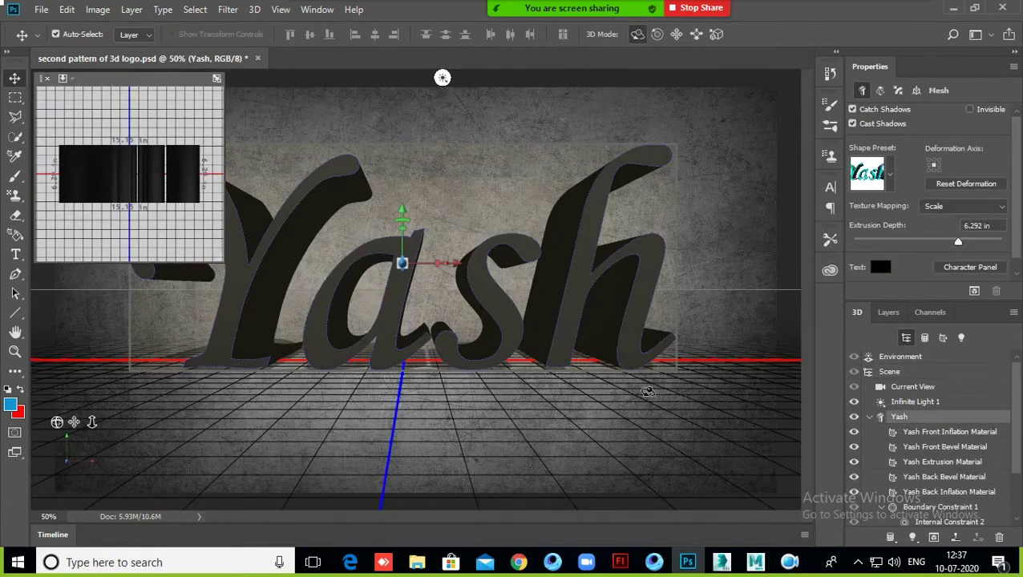
pyautogui.moveTo(958, 243); pyautogui.dragTo(953, 243)
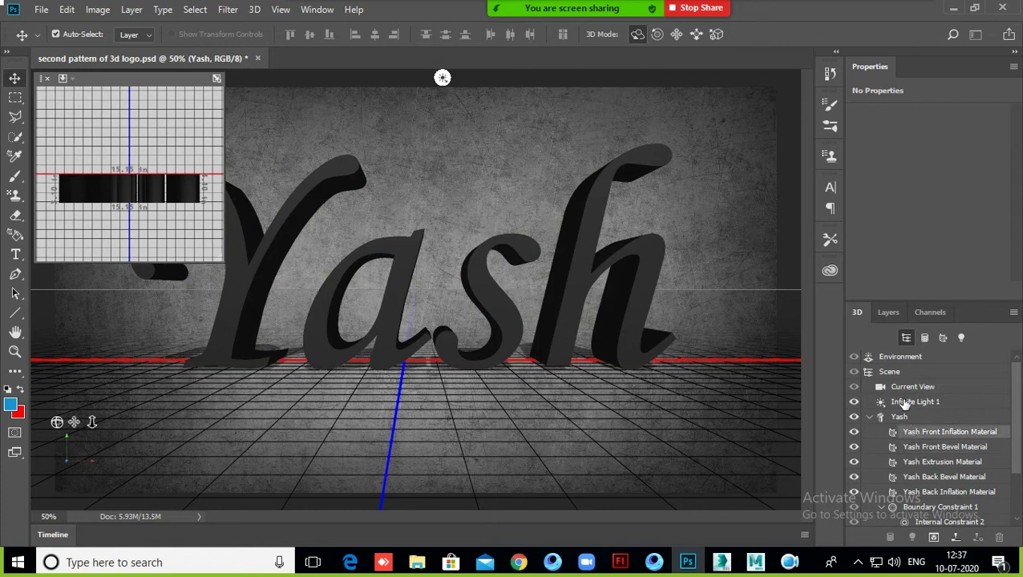
pyautogui.click(923, 338)
pyautogui.click(942, 339)
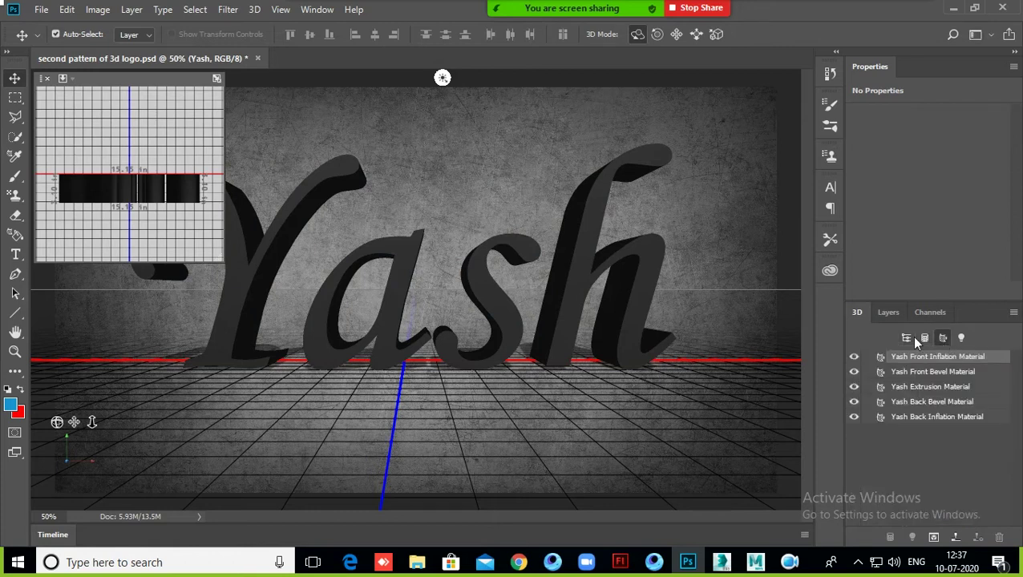
pyautogui.click(906, 338)
pyautogui.click(496, 269)
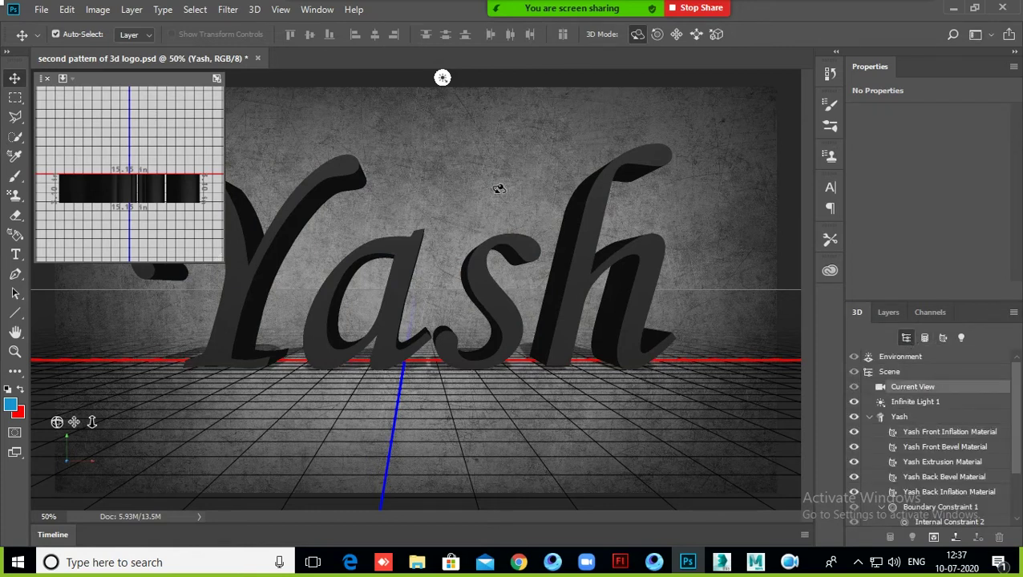
# - Switch to the 3D drag mode and apply the second shape preset, with bevelled front edges, to the text mesh
pyautogui.click(672, 32)
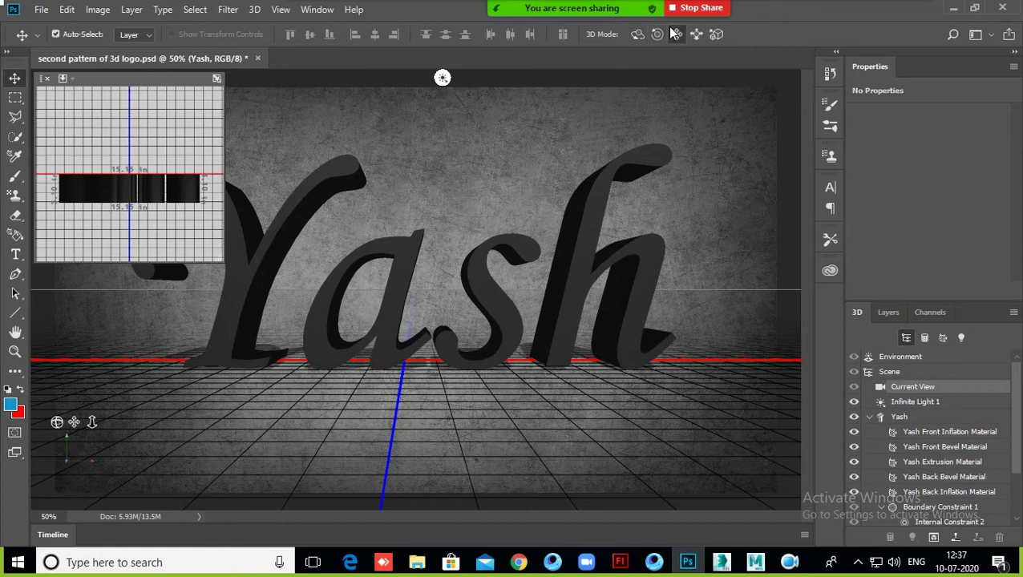
pyautogui.click(492, 289)
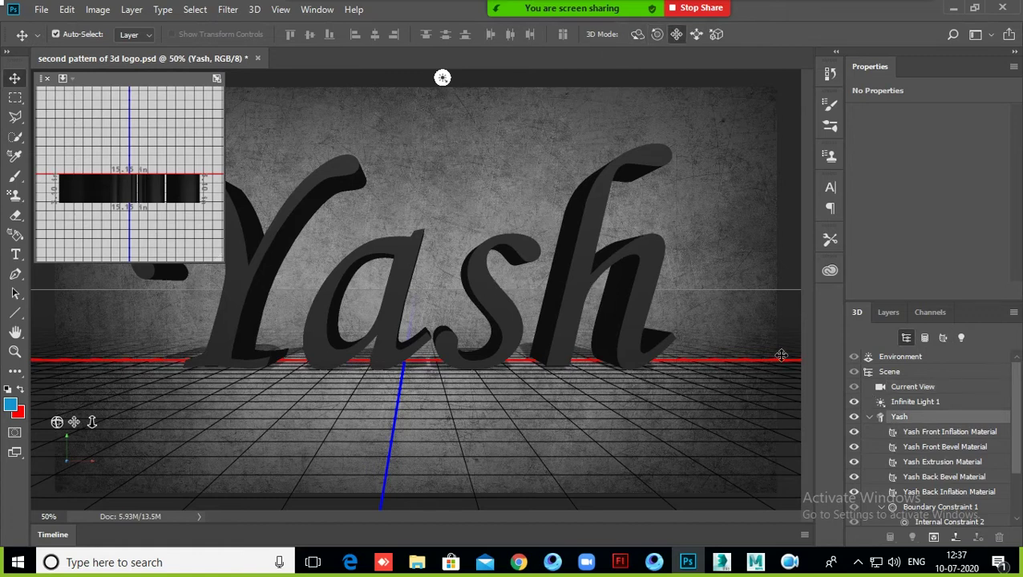
pyautogui.click(912, 390)
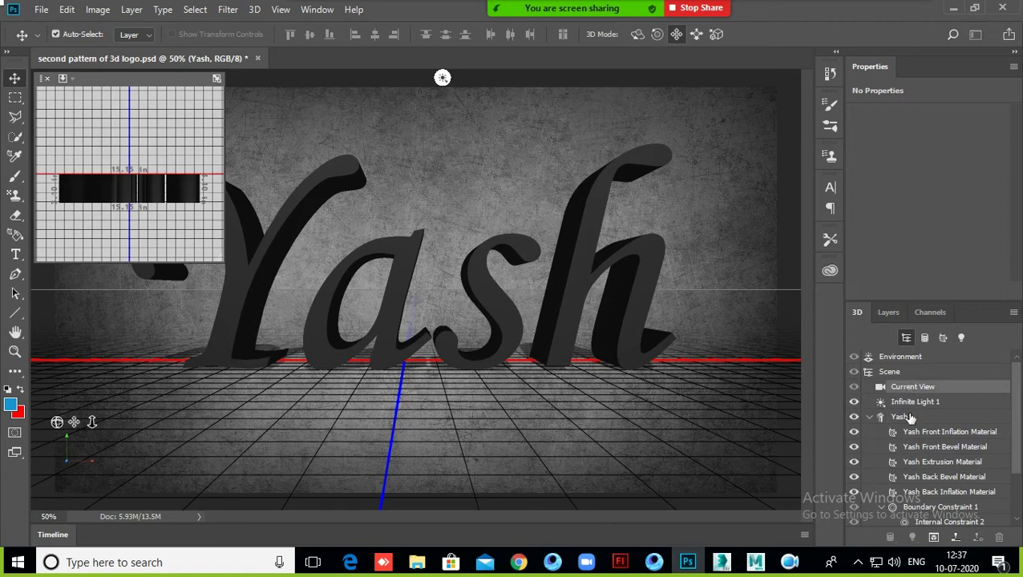
pyautogui.click(909, 418)
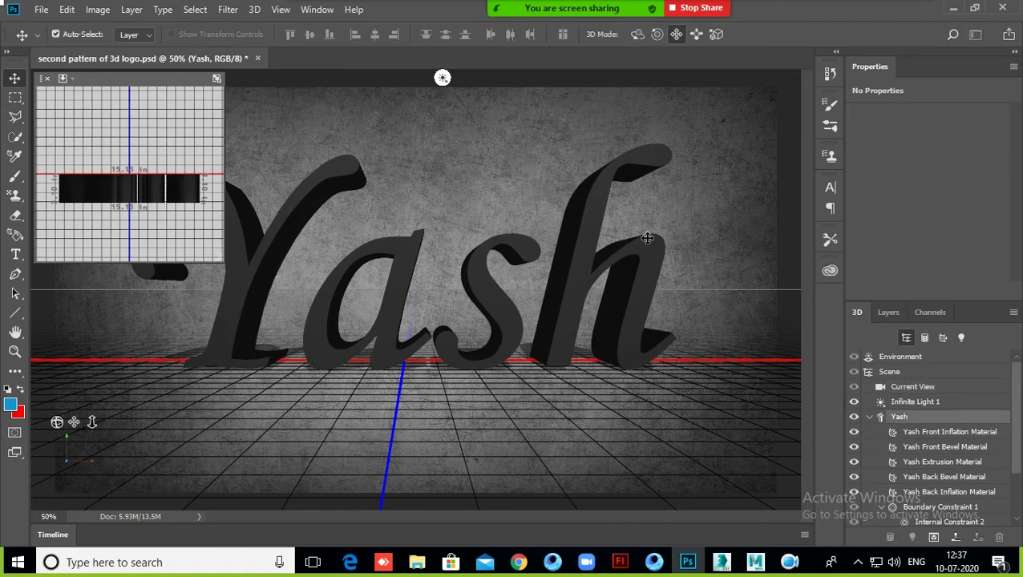
pyautogui.click(633, 258)
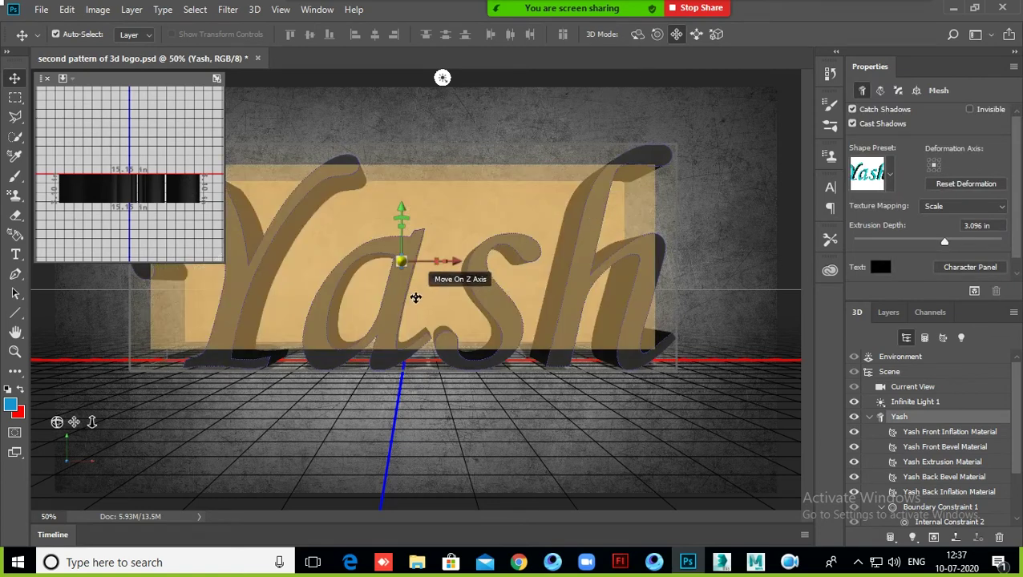
pyautogui.click(891, 176)
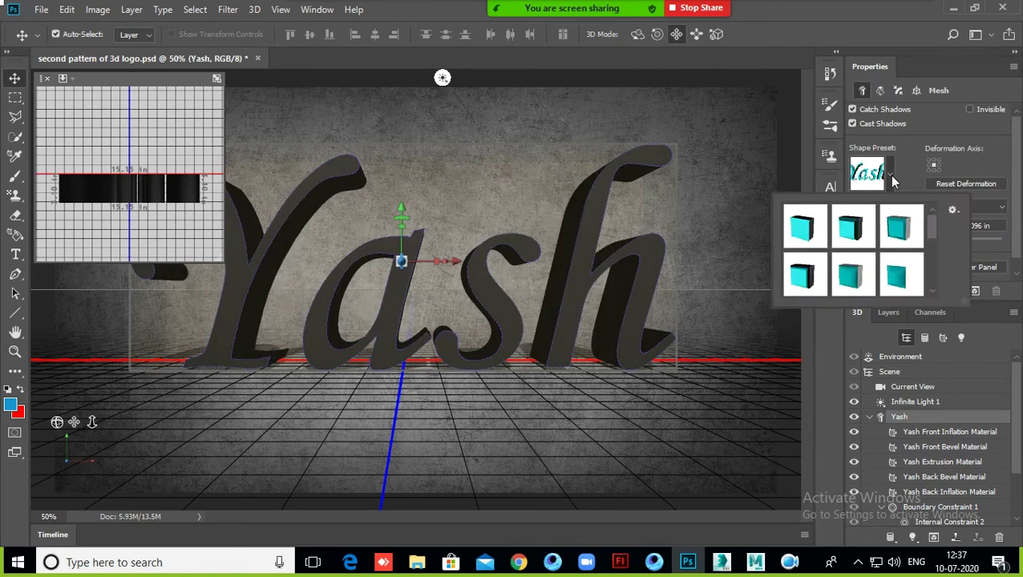
pyautogui.click(853, 231)
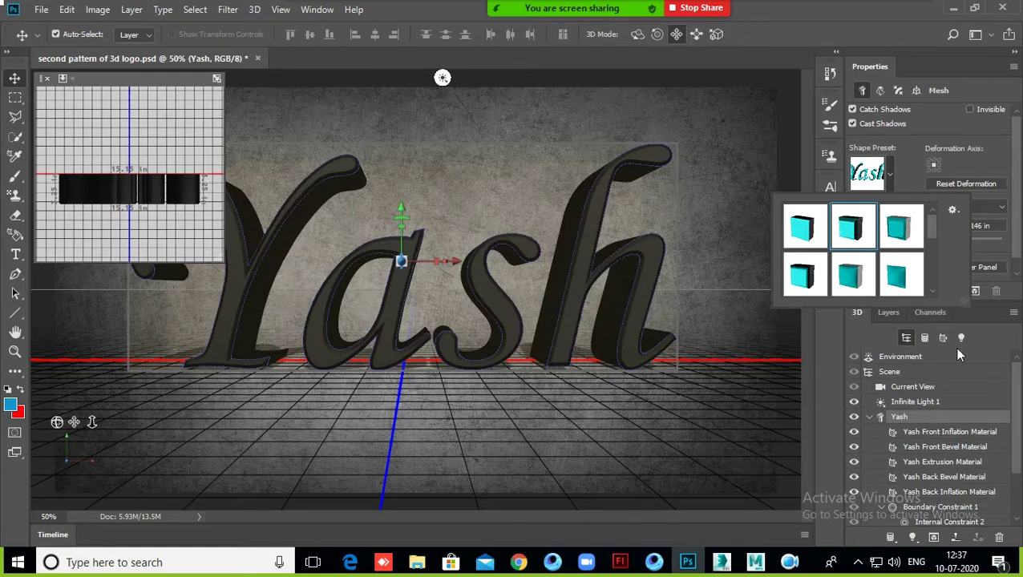
pyautogui.click(991, 324)
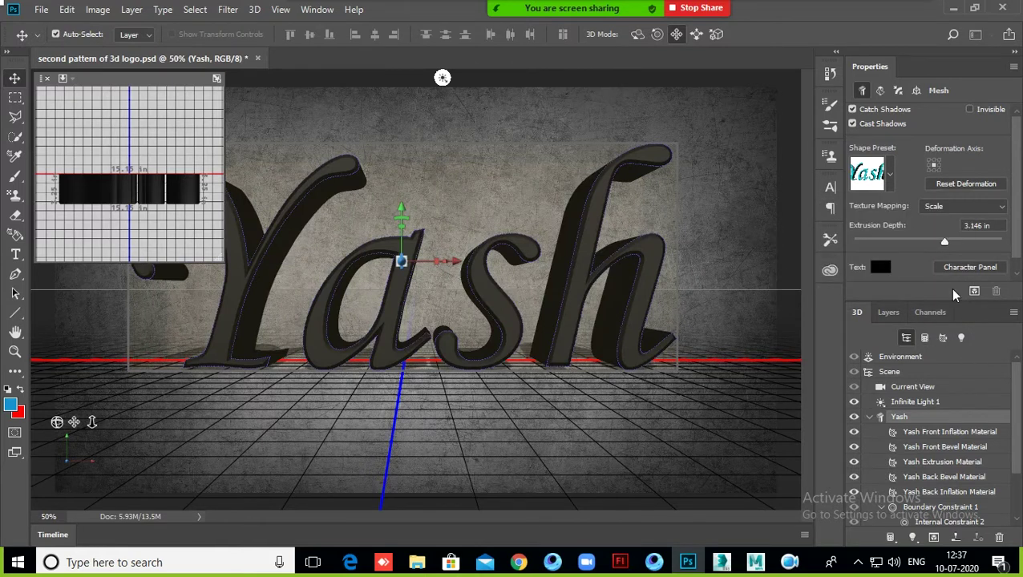
# - Set the specular color of the front inflation material to blue (RGB 49, 68, 181)
pyautogui.click(905, 433)
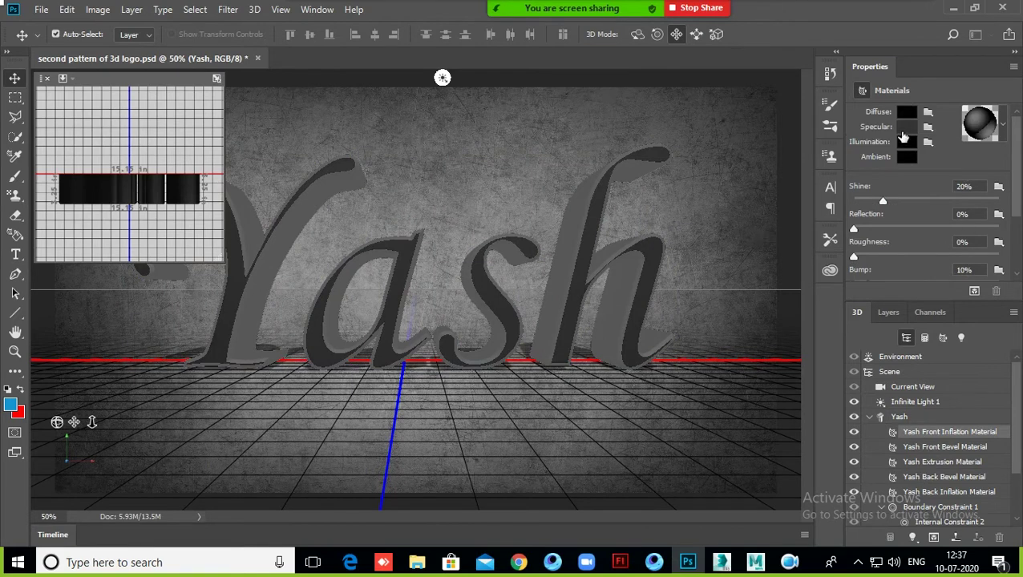
pyautogui.click(904, 130)
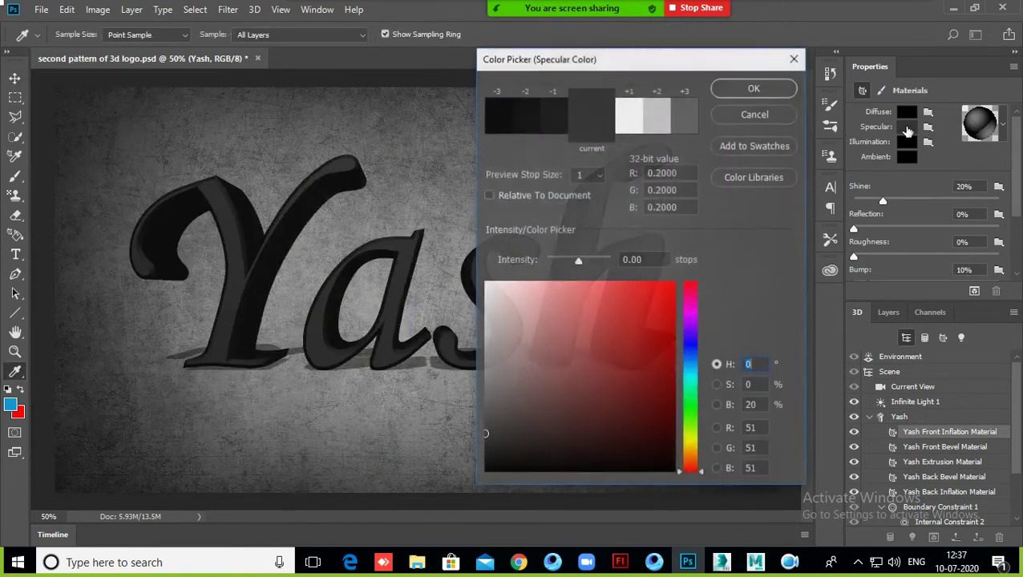
pyautogui.click(690, 351)
pyautogui.moveTo(648, 352)
pyautogui.mouseDown()
pyautogui.moveTo(639, 300)
pyautogui.moveTo(610, 294)
pyautogui.moveTo(623, 338)
pyautogui.mouseUp()
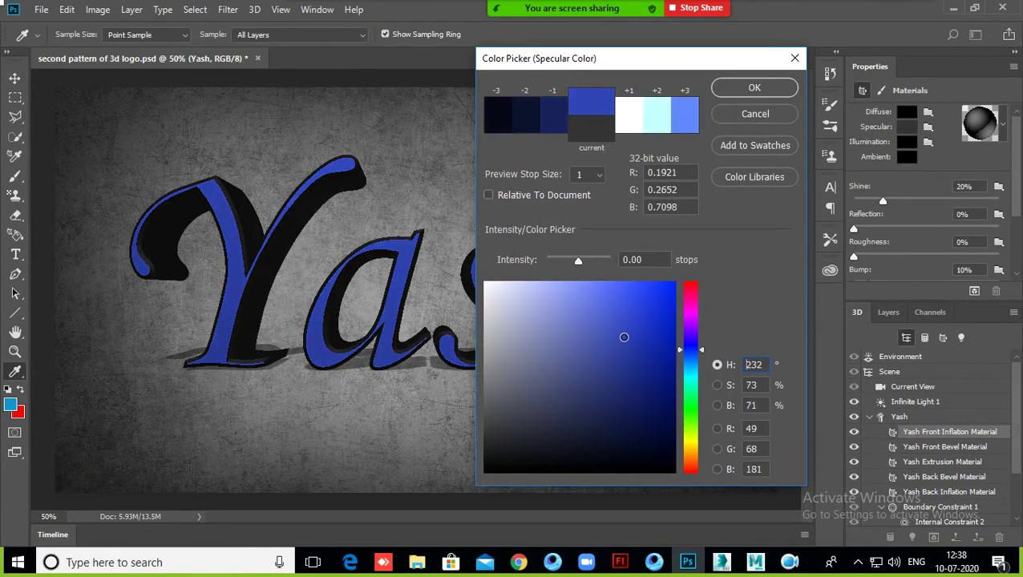
pyautogui.click(754, 87)
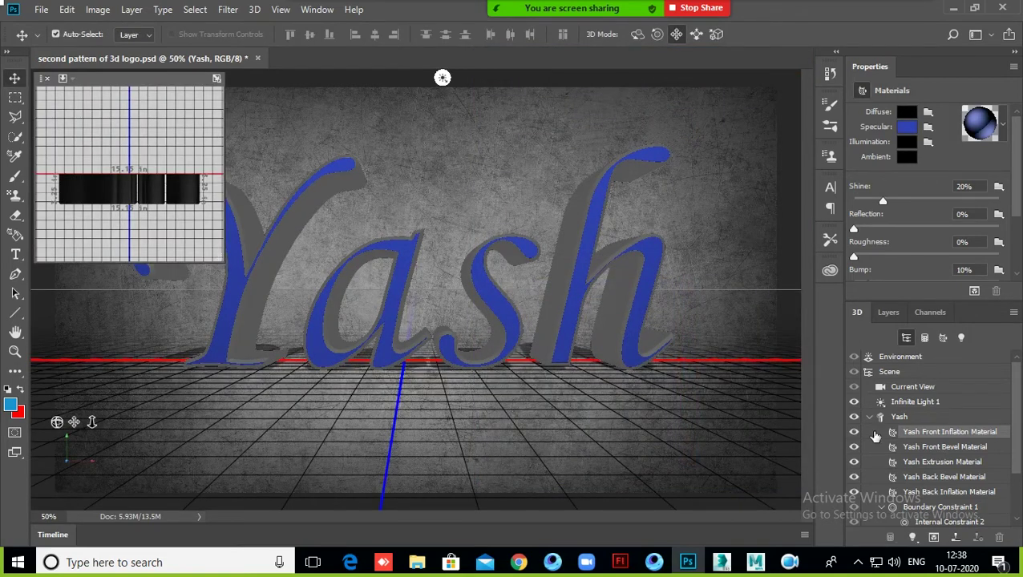
# - Set the specular color of the front bevel material to a light salmon red
pyautogui.click(564, 290)
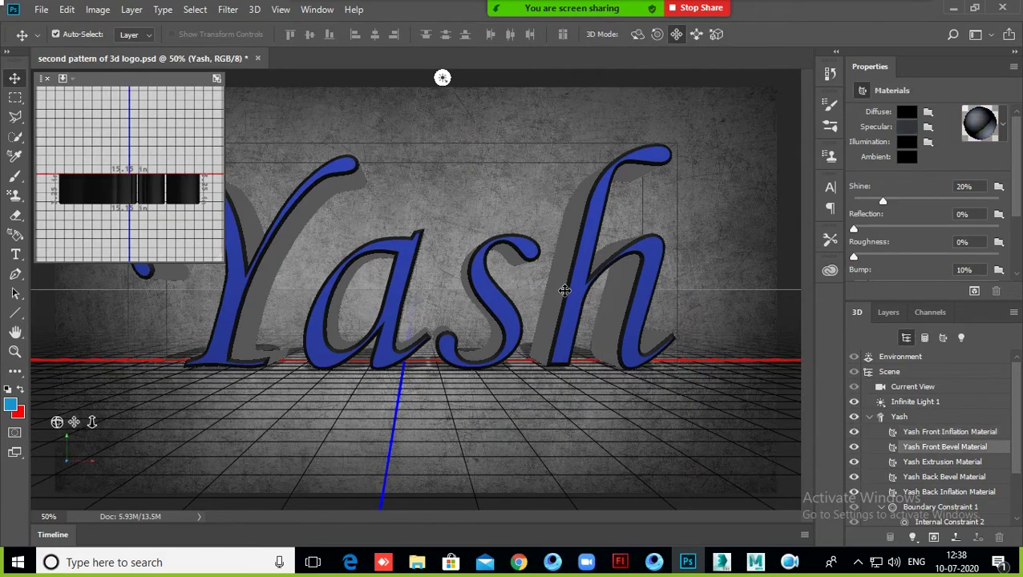
pyautogui.click(537, 236)
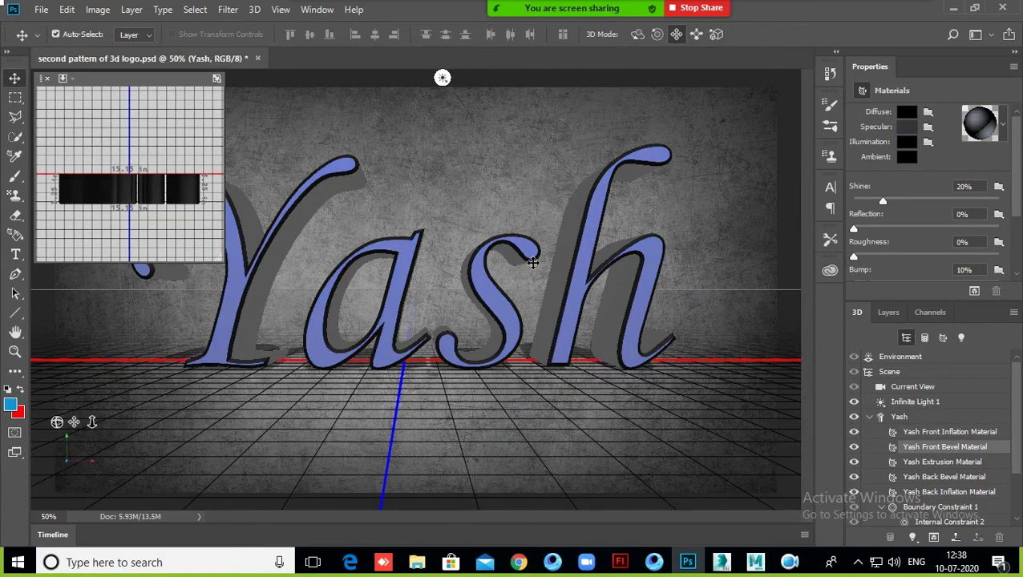
pyautogui.click(905, 127)
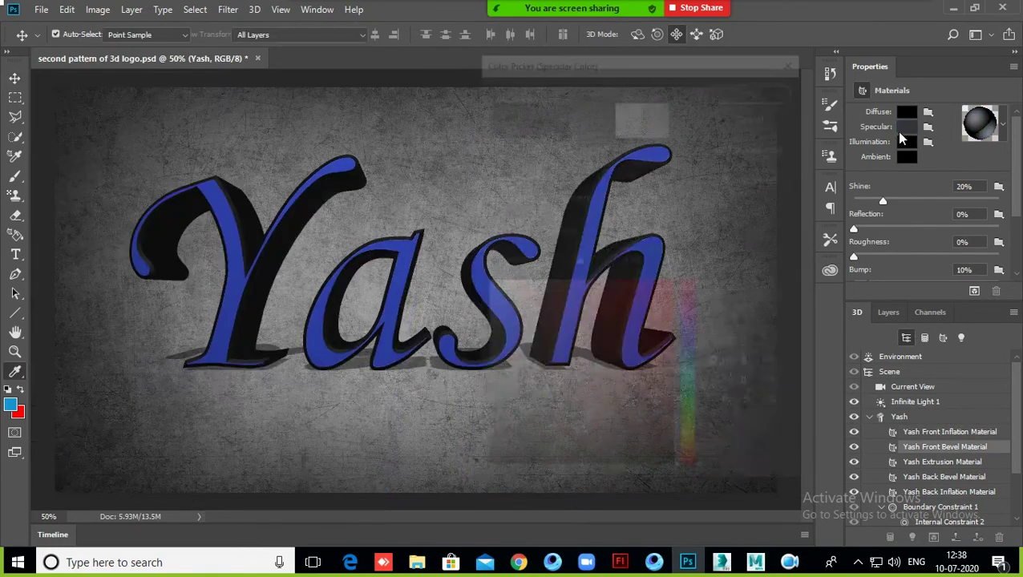
pyautogui.moveTo(609, 276)
pyautogui.mouseDown()
pyautogui.moveTo(590, 271)
pyautogui.moveTo(581, 294)
pyautogui.mouseUp()
pyautogui.click(784, 86)
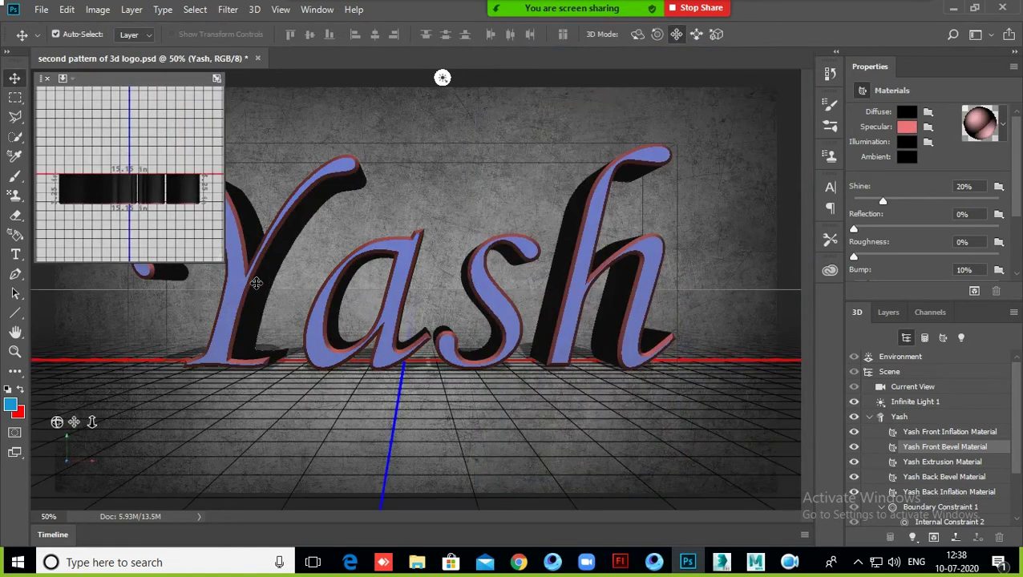
# - Set the specular color of the extrusion material to olive yellow (RGB 195, 191, 77) and deselect the text mesh
pyautogui.click(906, 128)
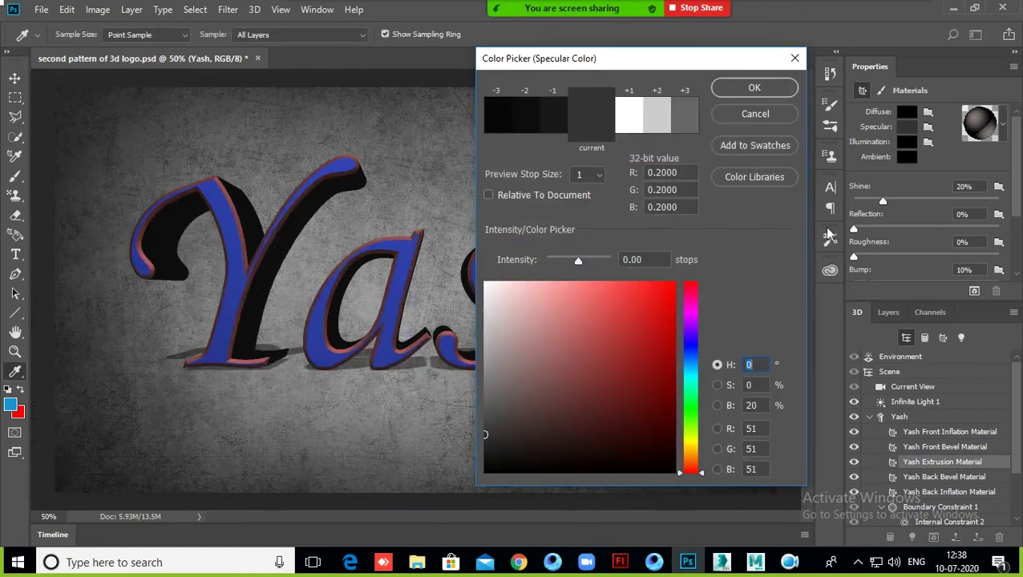
pyautogui.moveTo(694, 404)
pyautogui.mouseDown()
pyautogui.moveTo(686, 442)
pyautogui.moveTo(621, 354)
pyautogui.moveTo(614, 321)
pyautogui.moveTo(582, 340)
pyautogui.moveTo(681, 270)
pyautogui.moveTo(591, 278)
pyautogui.moveTo(617, 317)
pyautogui.moveTo(600, 326)
pyautogui.mouseUp()
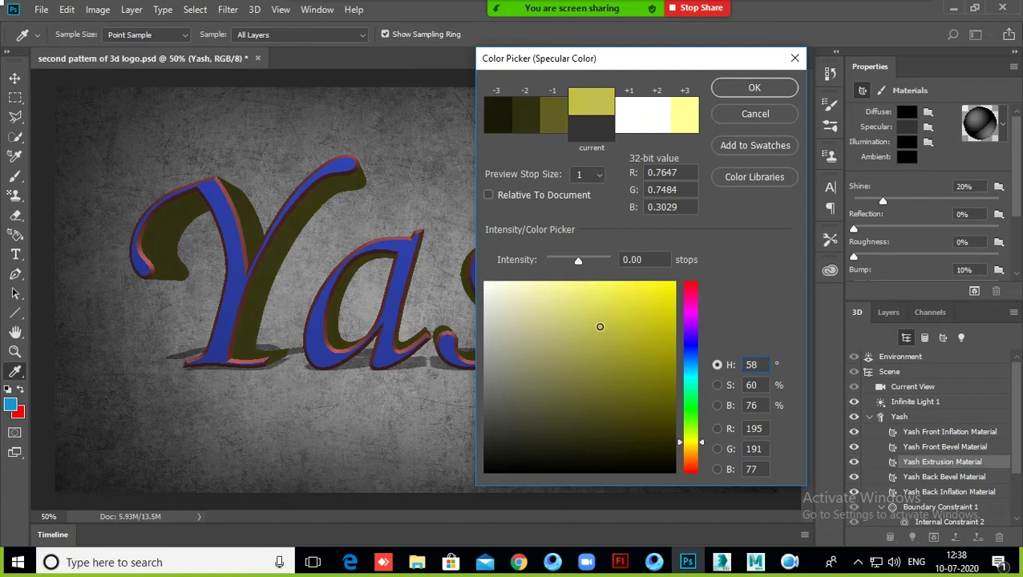
pyautogui.click(755, 87)
pyautogui.click(755, 299)
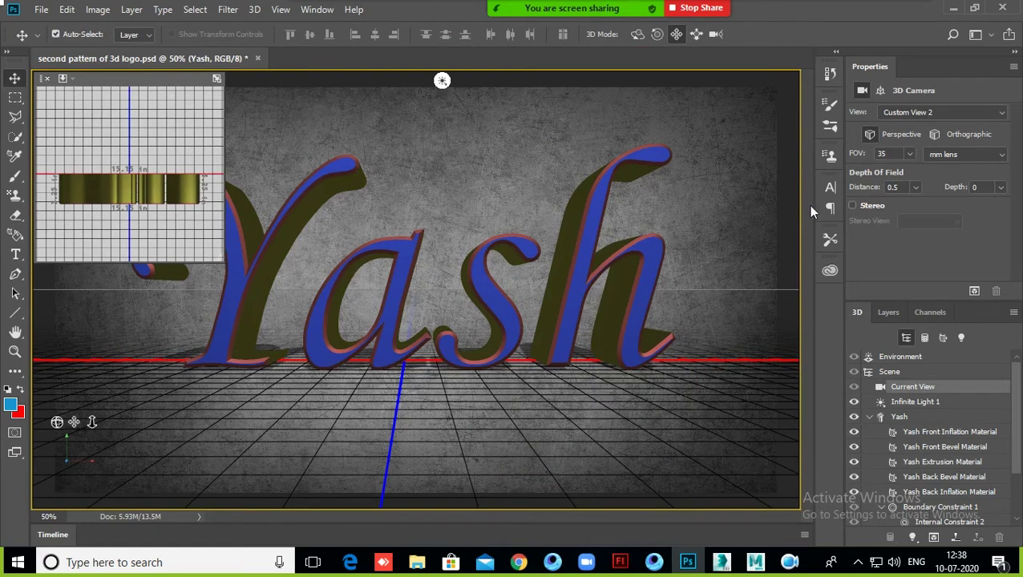
# - Set the diffuse color of the front inflation material to dark blue
pyautogui.click(923, 433)
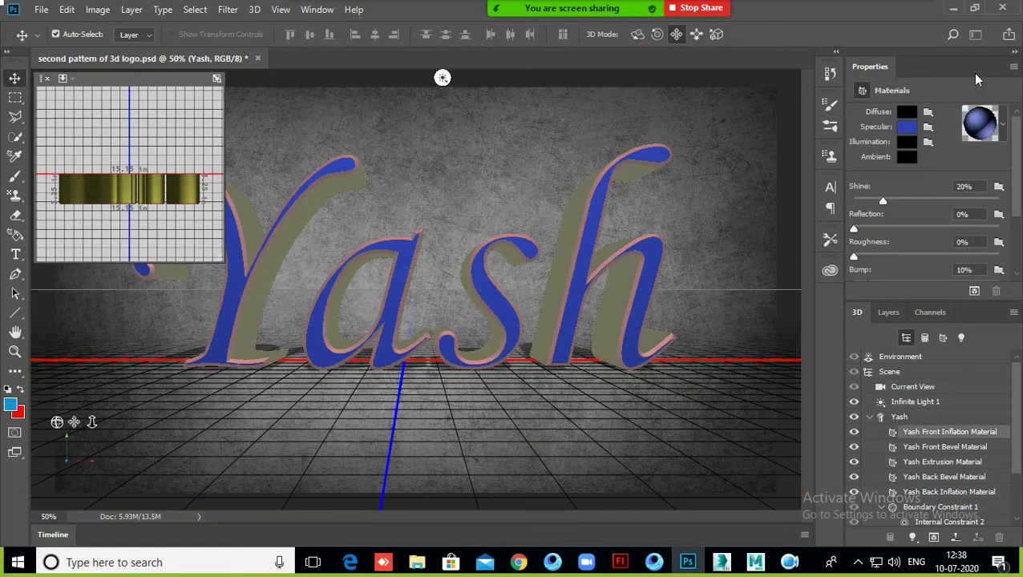
pyautogui.click(907, 113)
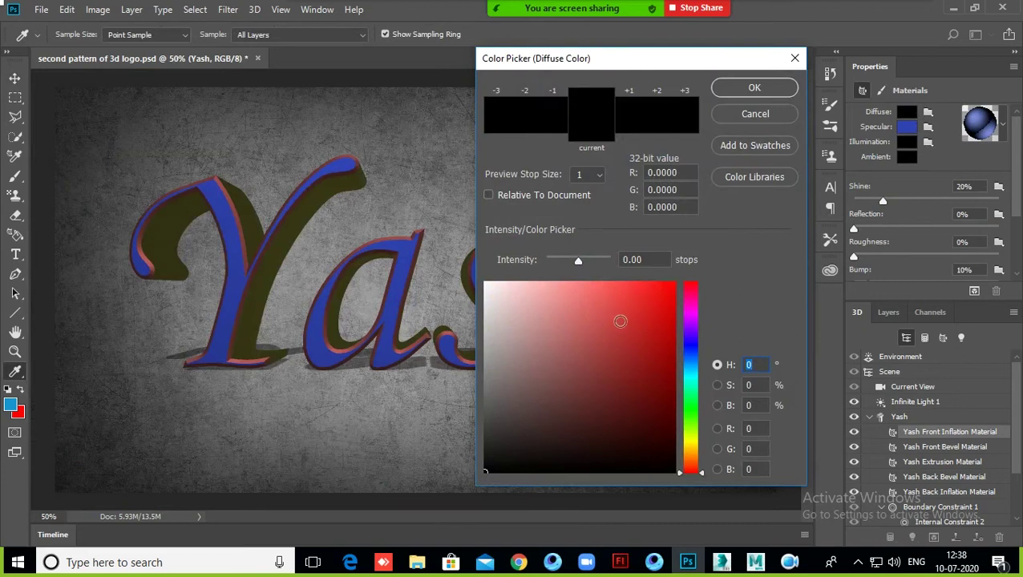
pyautogui.click(617, 321)
pyautogui.write('233')
pyautogui.click(603, 363)
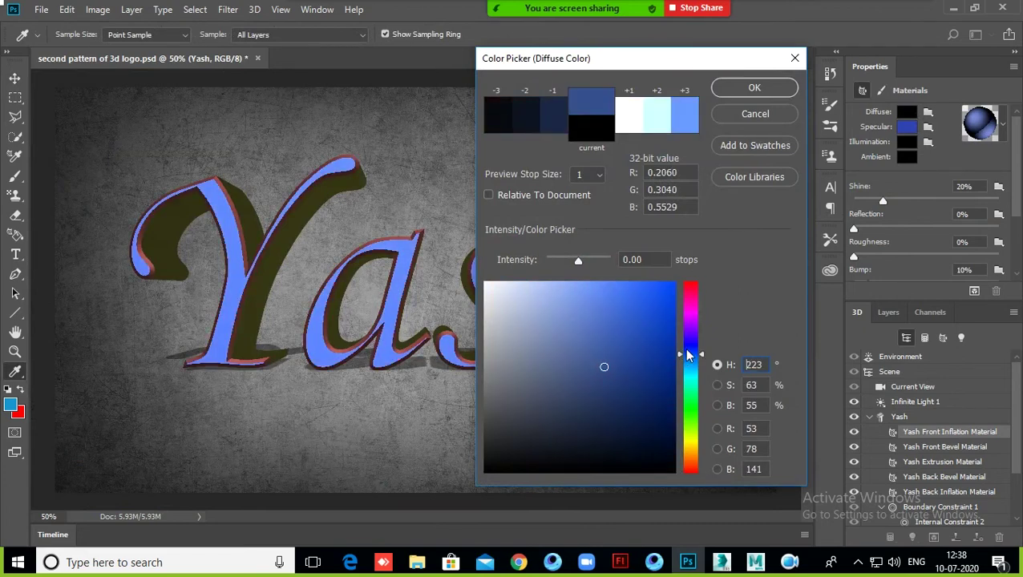
pyautogui.moveTo(601, 358)
pyautogui.mouseDown()
pyautogui.moveTo(584, 376)
pyautogui.moveTo(635, 408)
pyautogui.mouseUp()
pyautogui.click(755, 87)
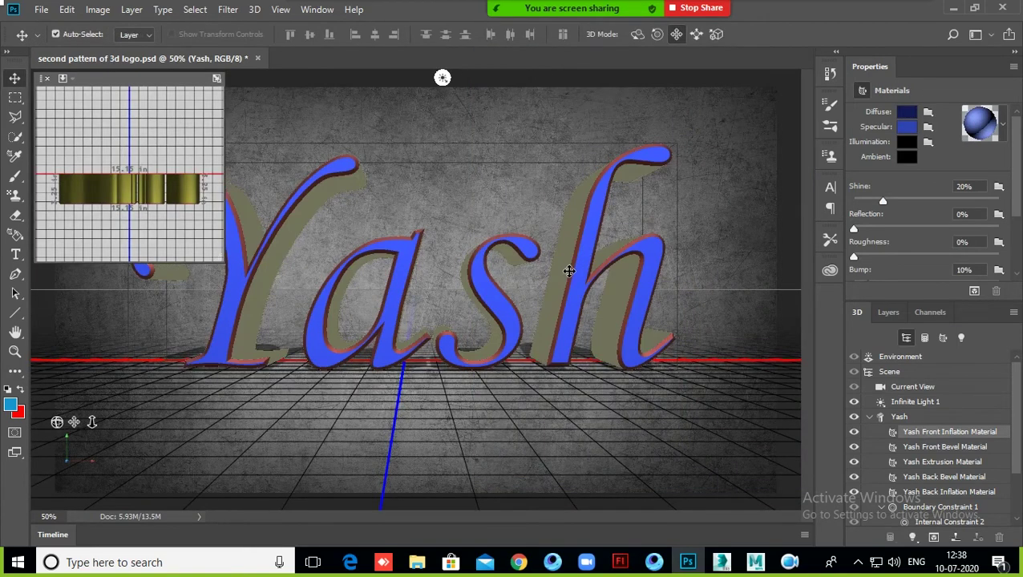
# - Set the illumination color of the front bevel material to dark red (RGB 72, 13, 13)
pyautogui.click(598, 280)
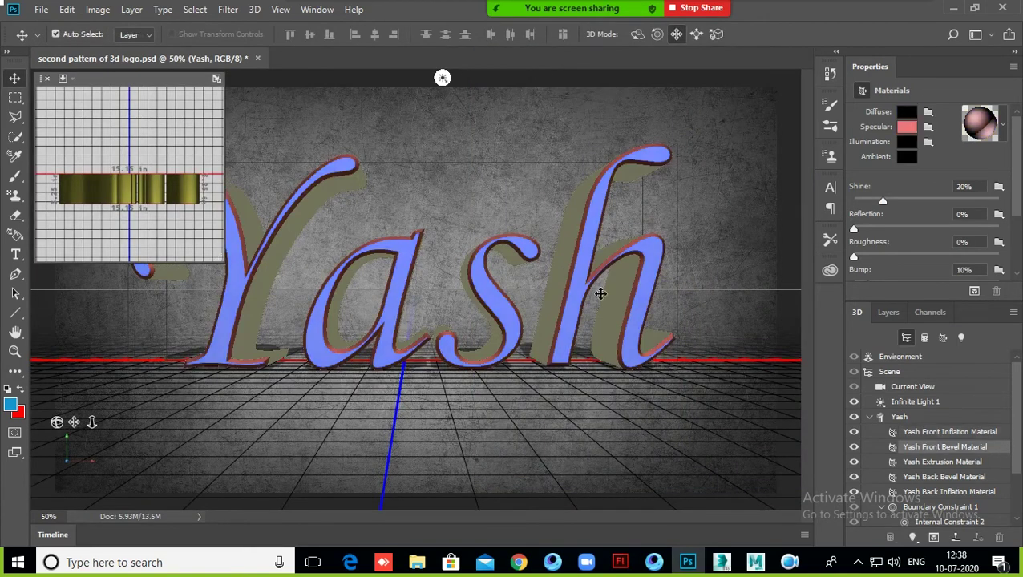
pyautogui.click(907, 141)
pyautogui.moveTo(636, 317); pyautogui.dragTo(643, 418)
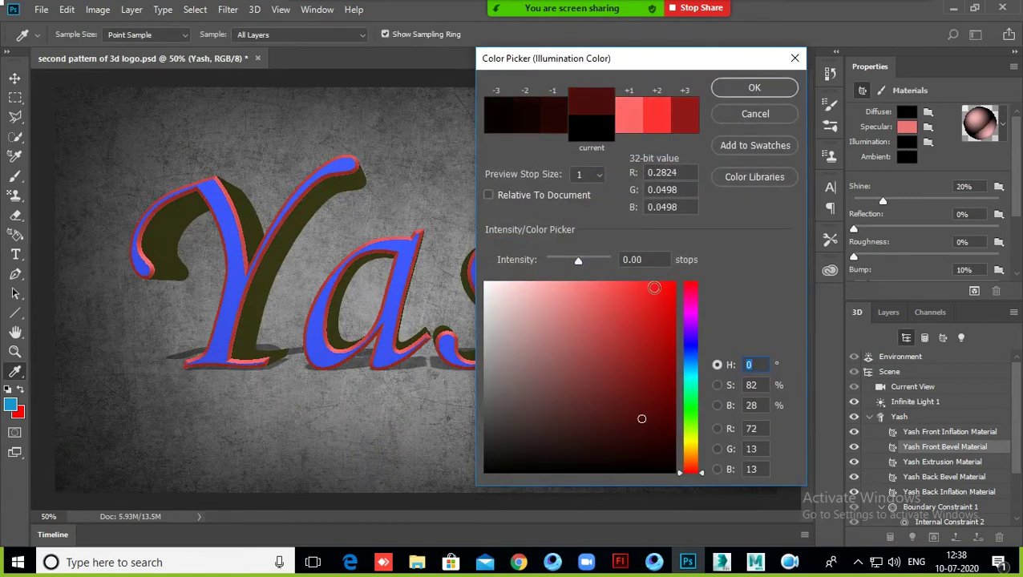
pyautogui.click(739, 86)
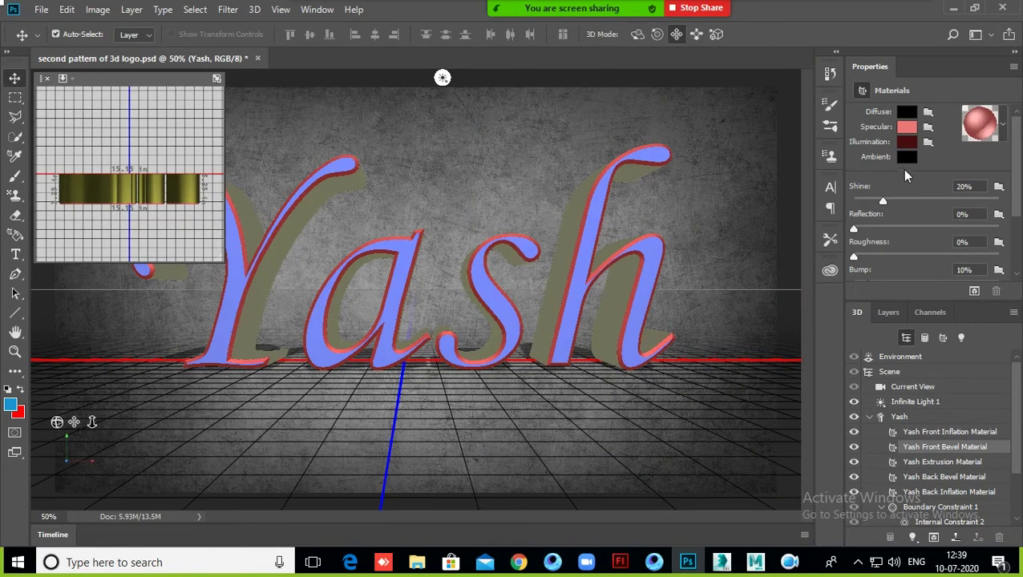
# - Set the ambient color of the front bevel material to red (RGB 227, 53, 53)
pyautogui.click(906, 157)
pyautogui.click(631, 302)
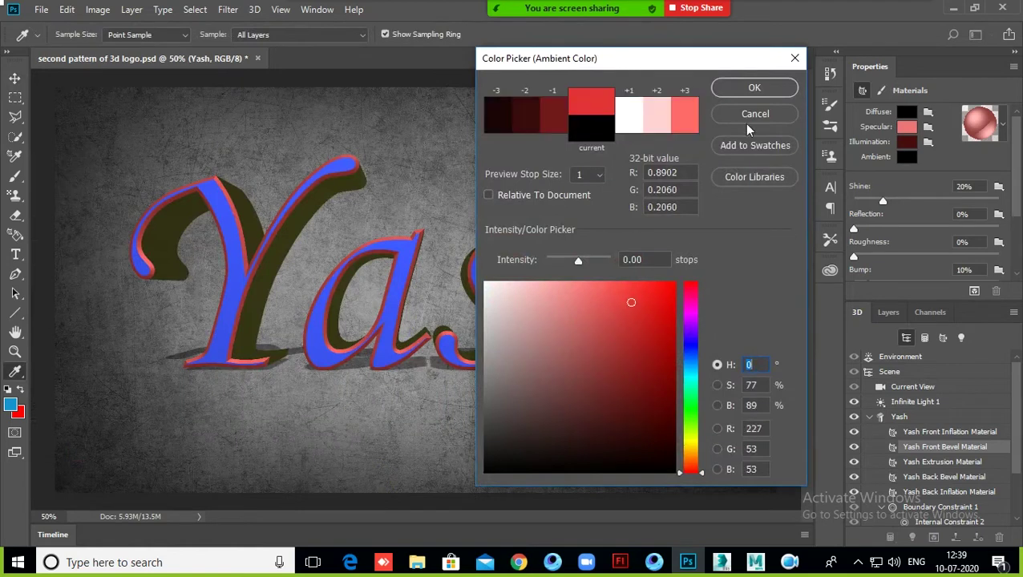
pyautogui.click(754, 88)
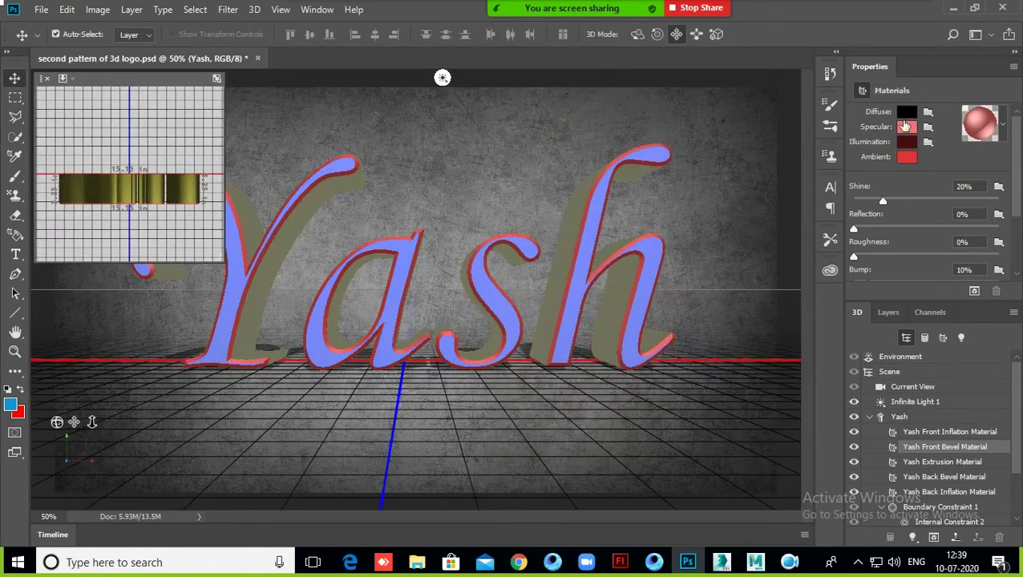
# - Change the ambient color of the front bevel material to dark gray
pyautogui.click(906, 157)
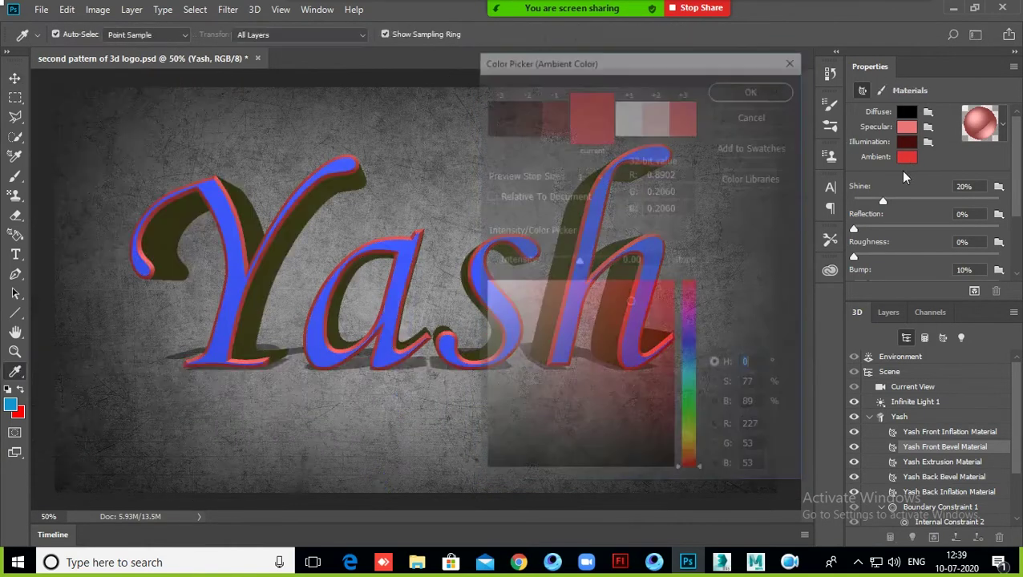
pyautogui.moveTo(551, 333); pyautogui.dragTo(493, 436)
pyautogui.click(754, 88)
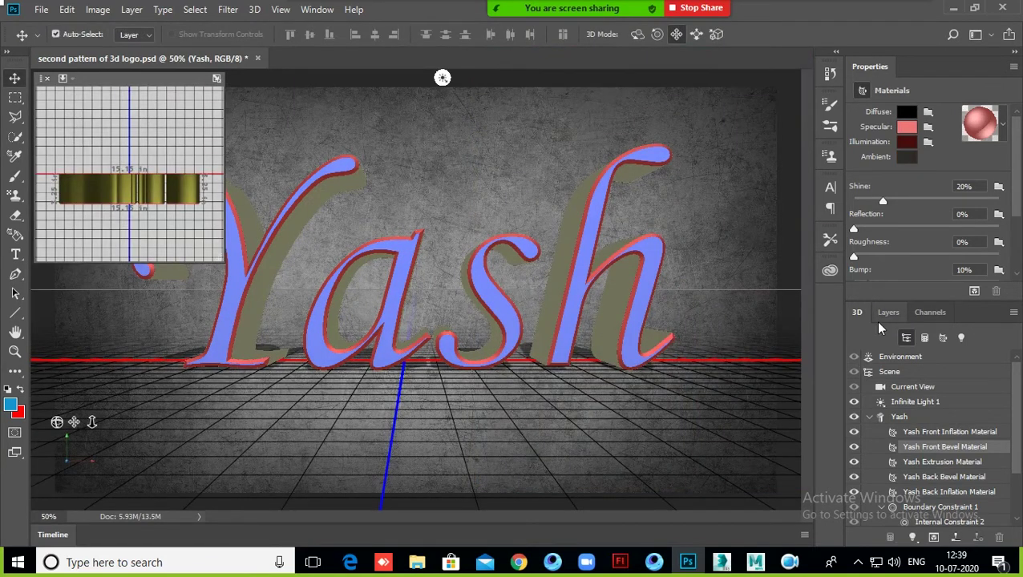
# - Set the text mesh's extrusion depth to 1.917 in and its text color to dark navy blue
pyautogui.click(926, 338)
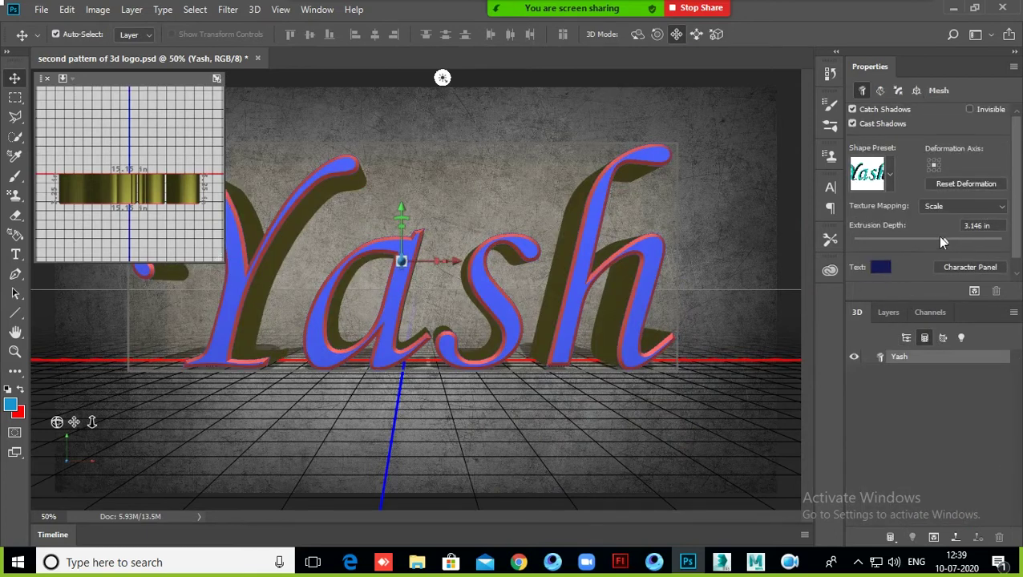
pyautogui.moveTo(946, 244)
pyautogui.mouseDown()
pyautogui.moveTo(954, 241)
pyautogui.moveTo(934, 241)
pyautogui.moveTo(974, 241)
pyautogui.moveTo(938, 242)
pyautogui.mouseUp()
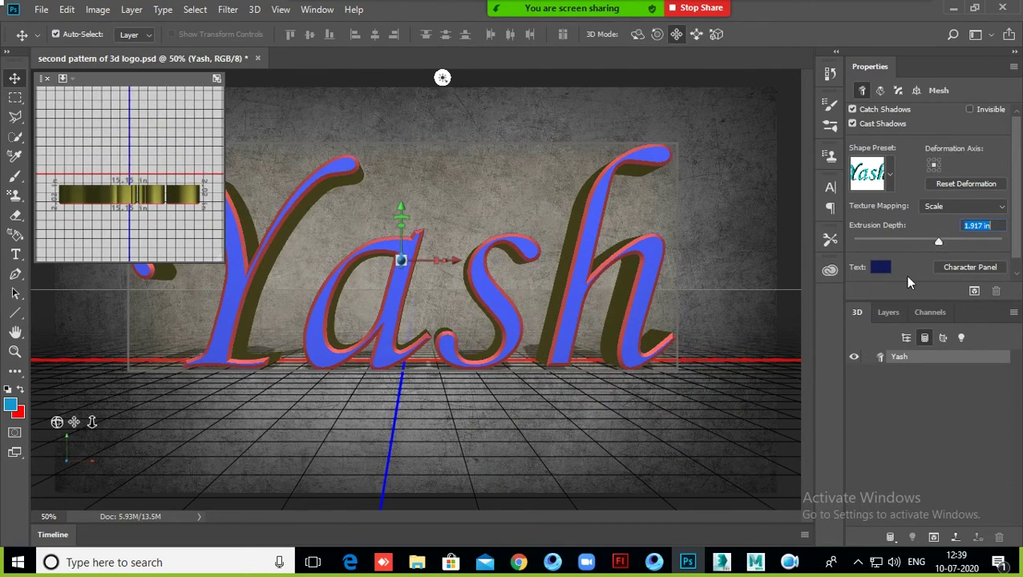
pyautogui.click(881, 268)
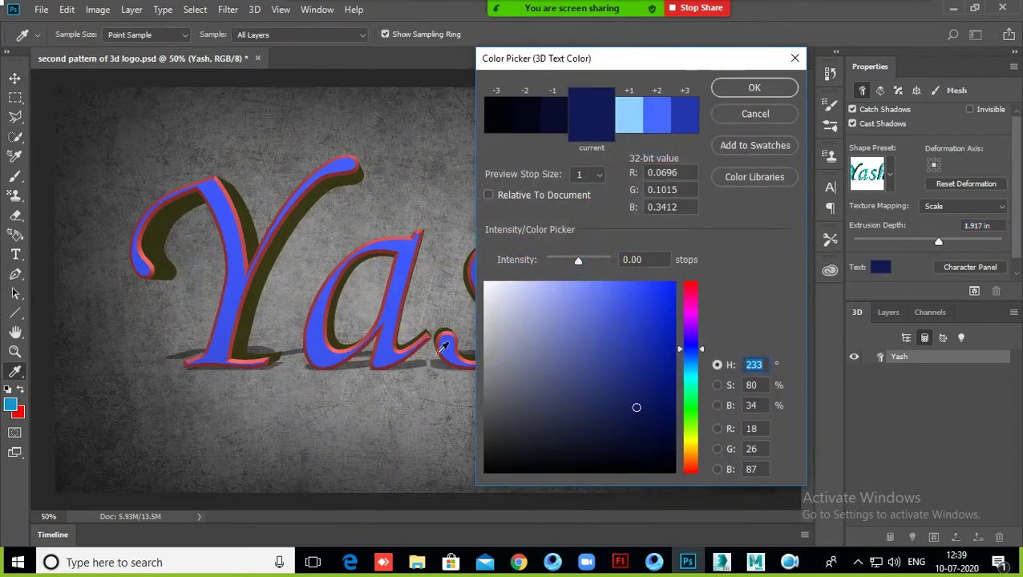
pyautogui.moveTo(559, 350); pyautogui.dragTo(570, 292)
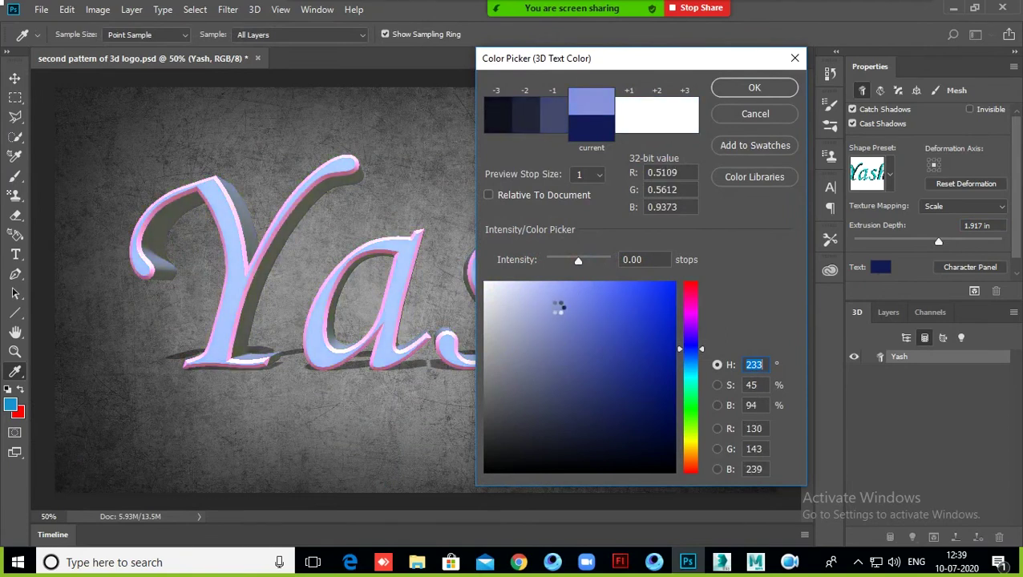
pyautogui.moveTo(554, 335)
pyautogui.mouseDown()
pyautogui.moveTo(564, 361)
pyautogui.moveTo(548, 389)
pyautogui.moveTo(562, 417)
pyautogui.moveTo(646, 433)
pyautogui.moveTo(657, 411)
pyautogui.moveTo(647, 394)
pyautogui.moveTo(612, 415)
pyautogui.mouseUp()
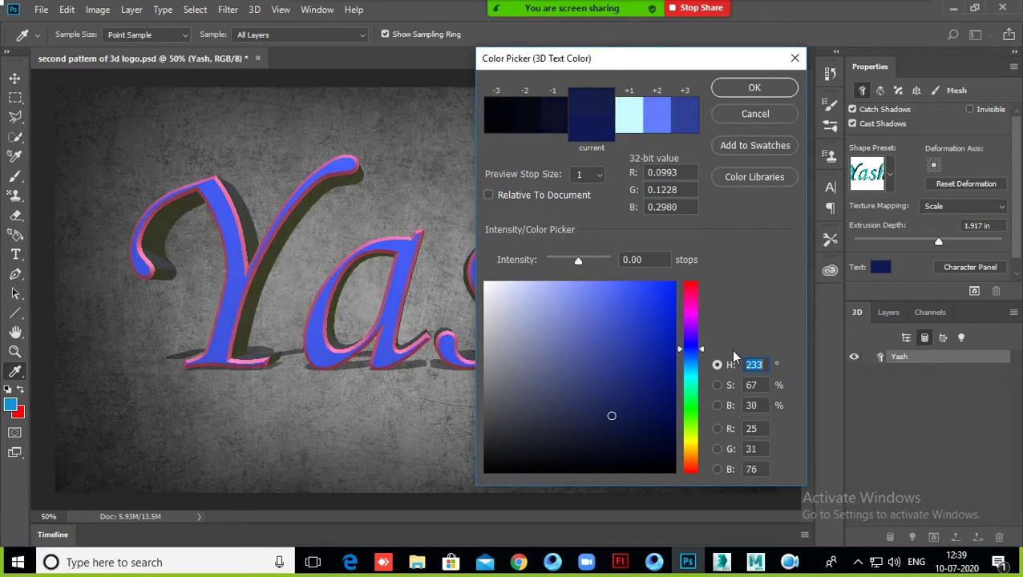
pyautogui.click(767, 114)
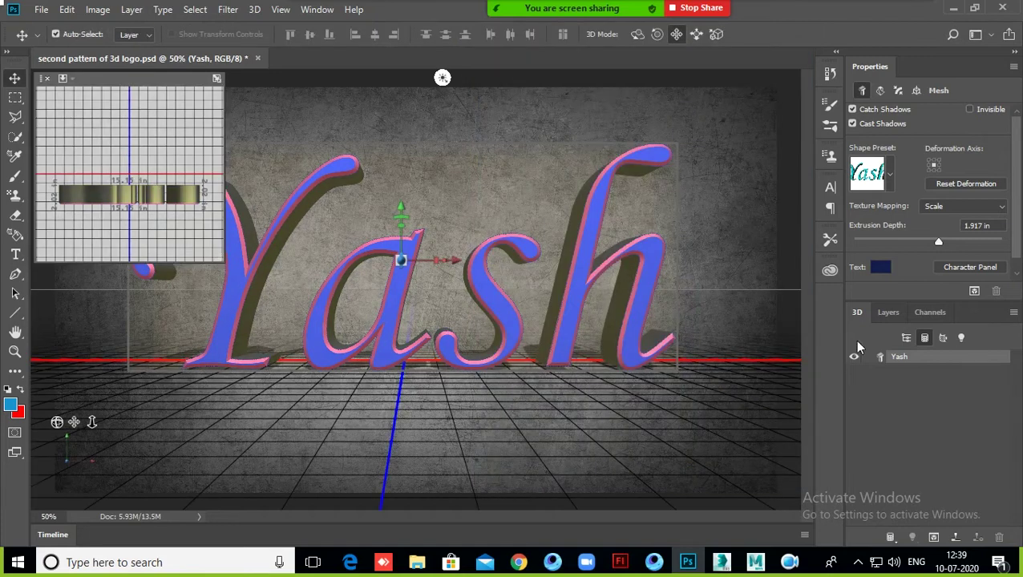
# - Convert the textured background layer, Layer 1, into a 3D postcard
pyautogui.scroll(-1, 938, 276)
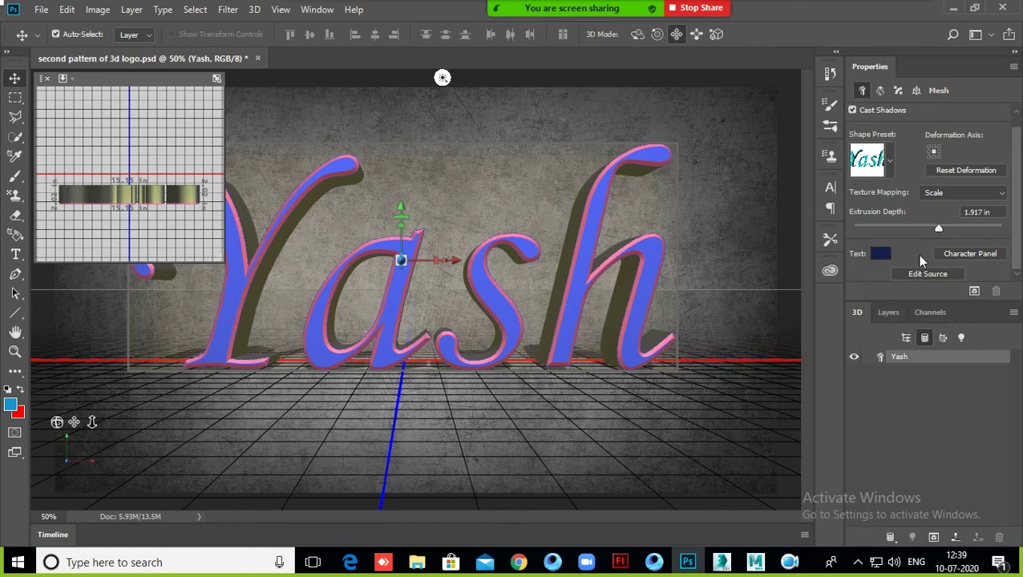
pyautogui.click(888, 313)
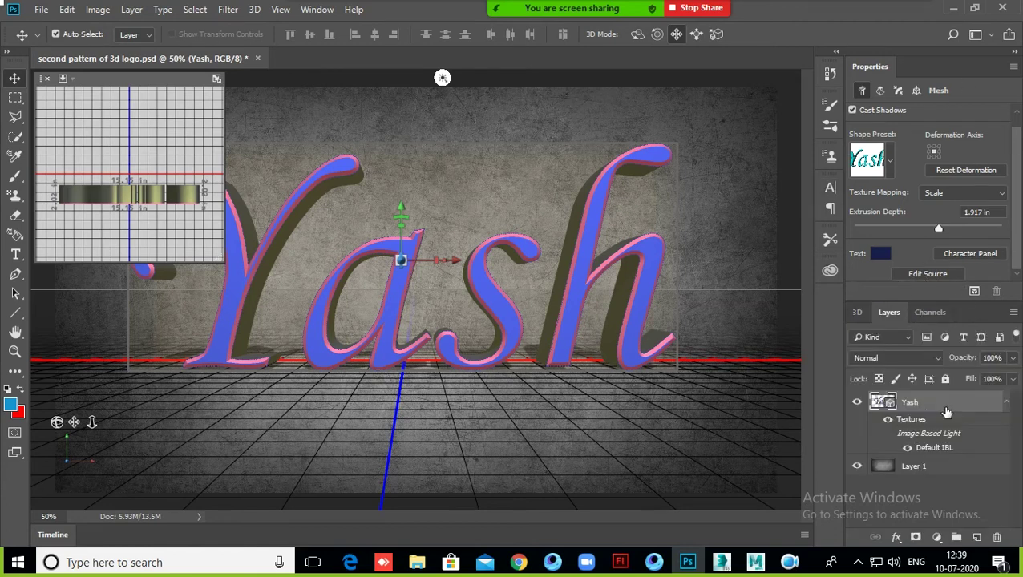
pyautogui.click(942, 489)
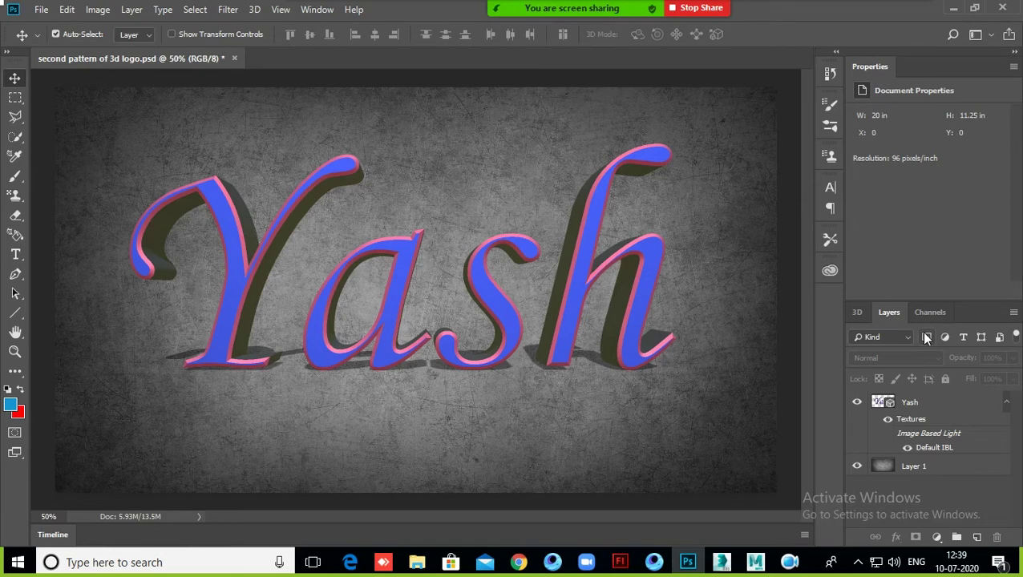
pyautogui.click(905, 473)
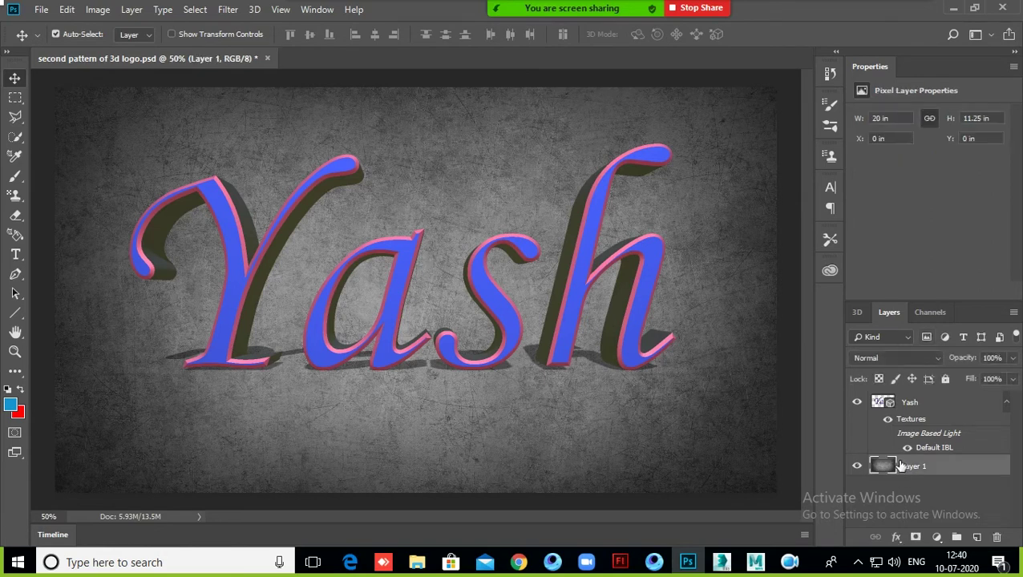
pyautogui.rightClick(917, 473)
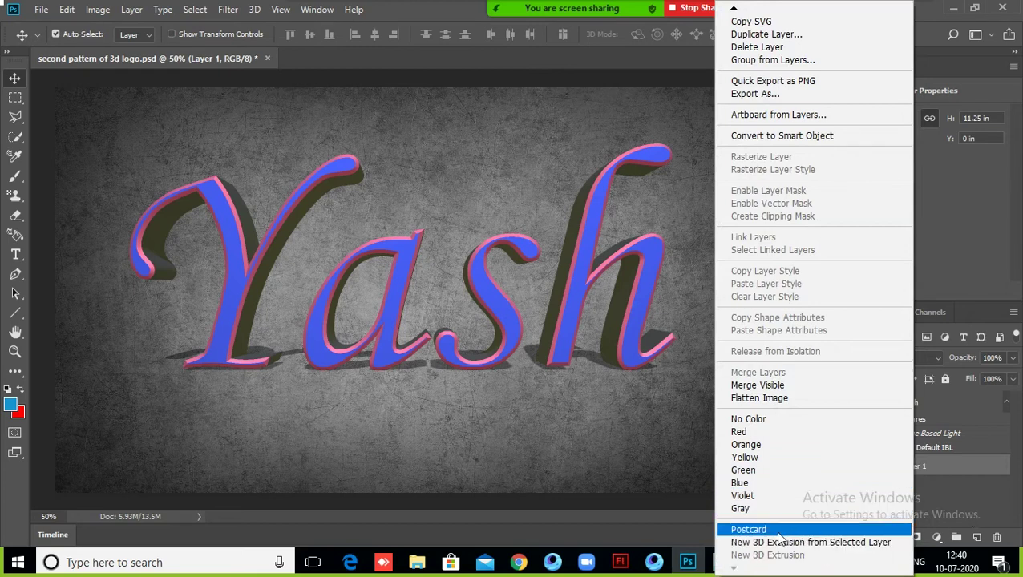
pyautogui.click(748, 533)
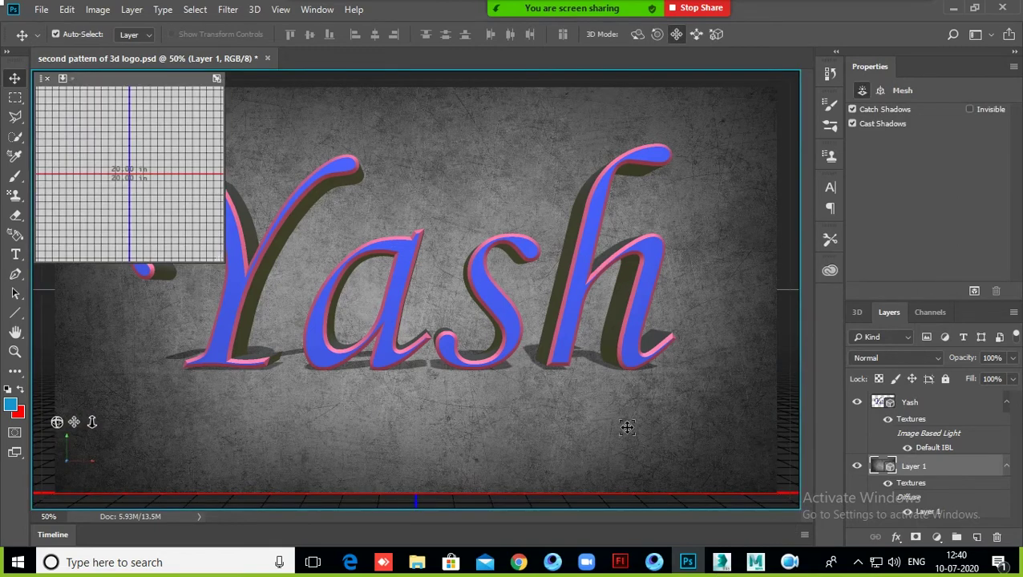
# - Try merging the 3D text layer with the Layer 1 postcard and rendering the merged 3D layer
pyautogui.keyDown('ctrl'); pyautogui.click(914, 405); pyautogui.keyUp('ctrl')
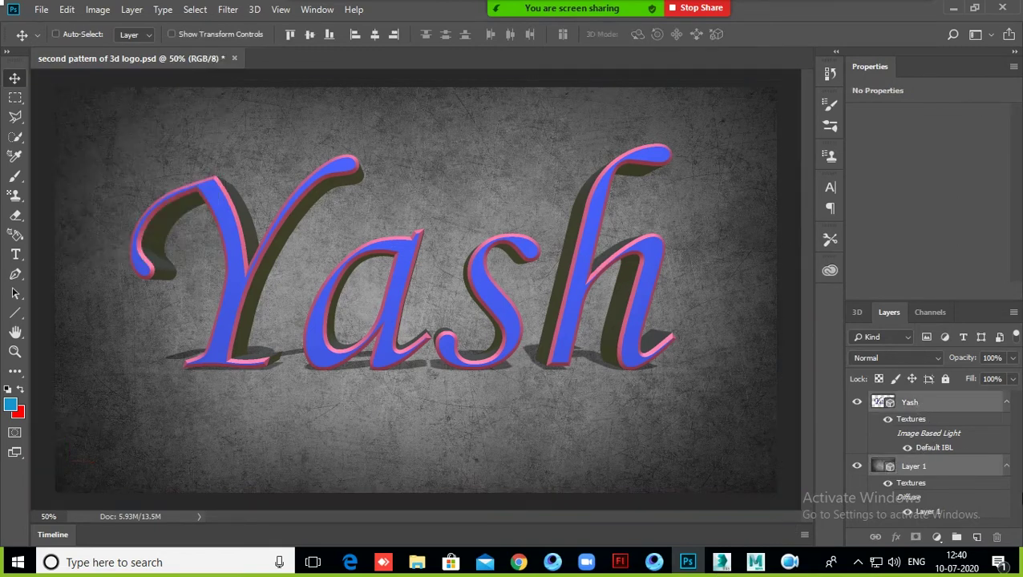
pyautogui.hotkey('ctrl', 'e')
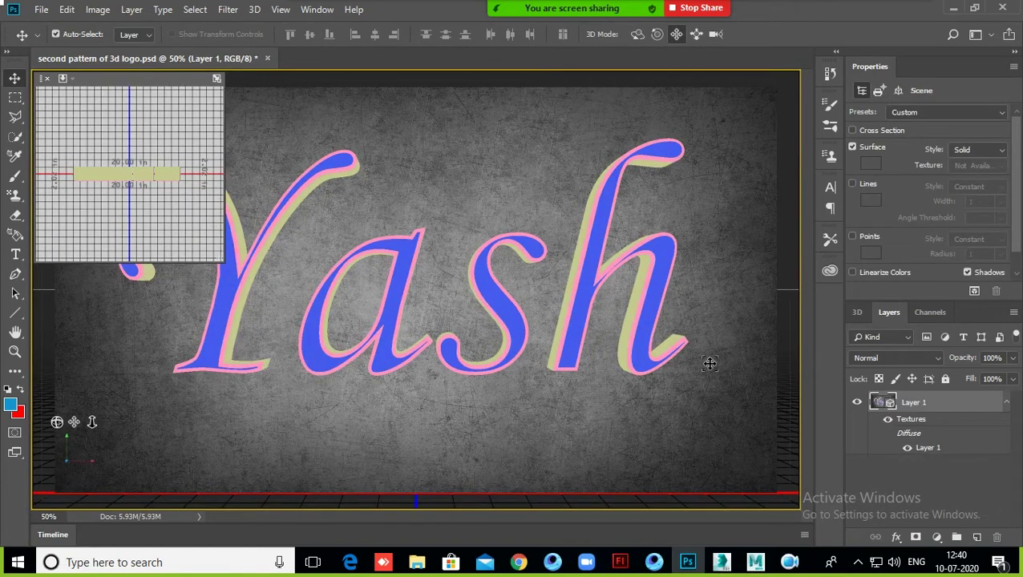
pyautogui.rightClick(906, 403)
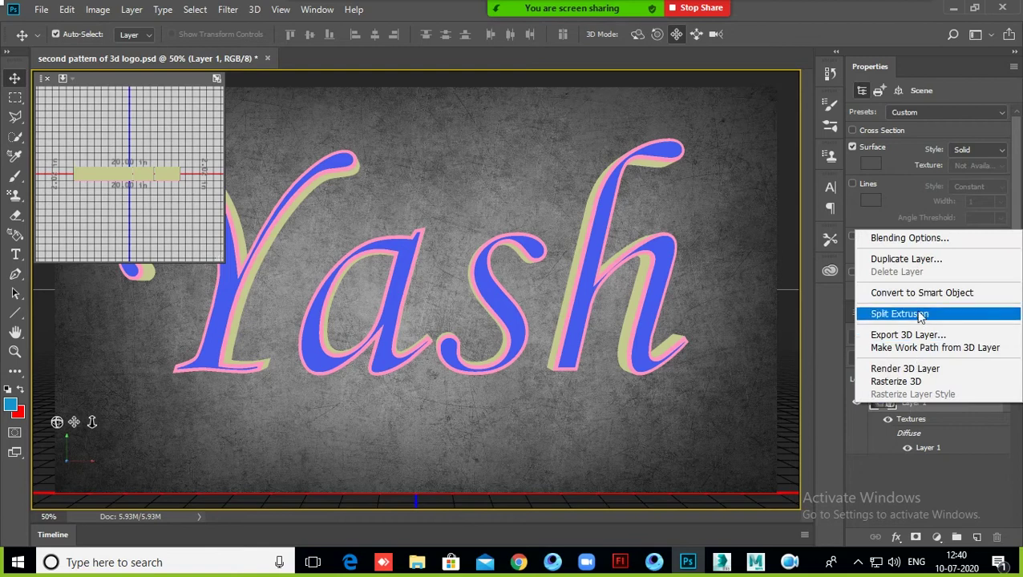
pyautogui.click(904, 368)
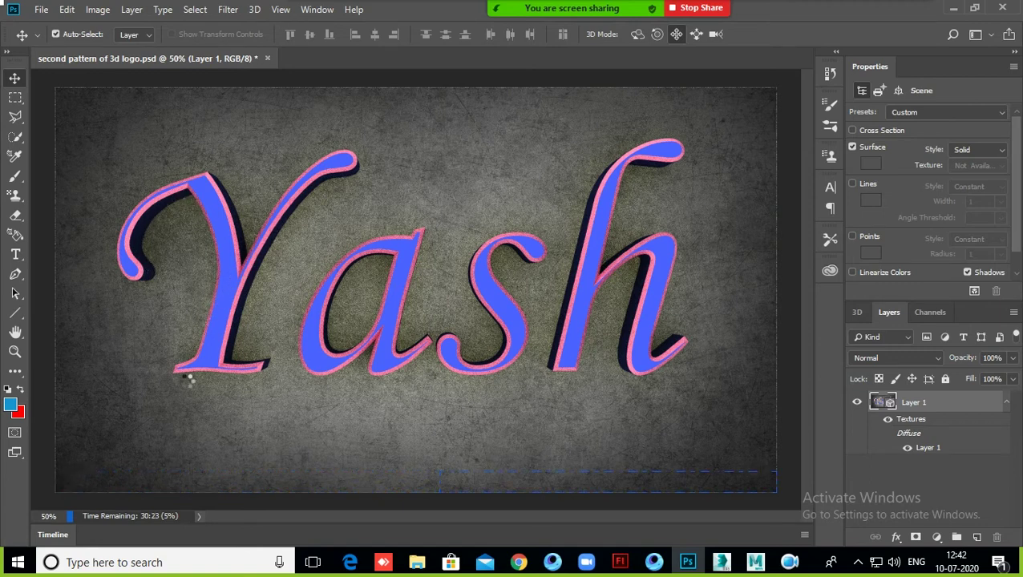
pyautogui.click(190, 380)
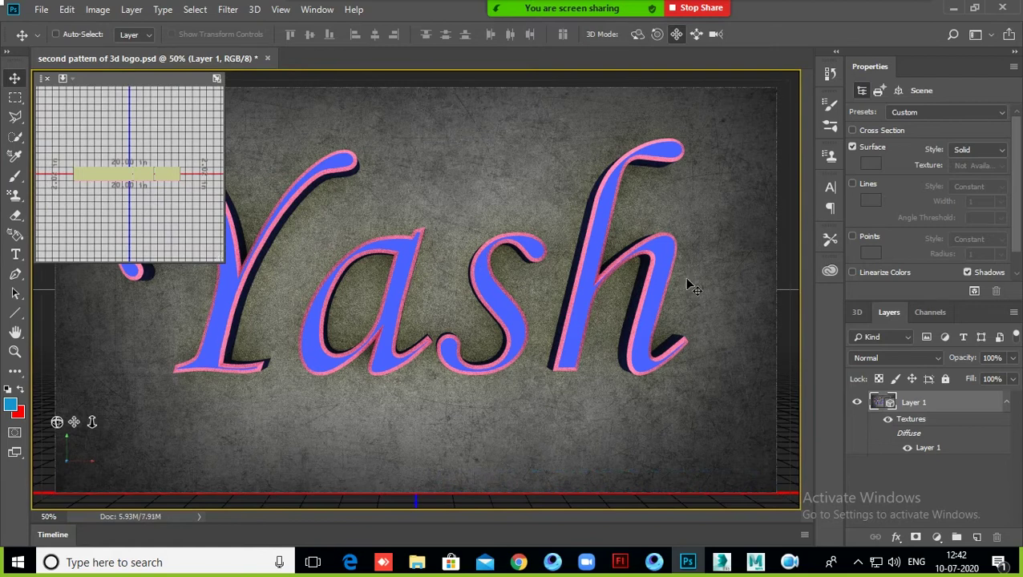
pyautogui.hotkey('ctrl', 'z')
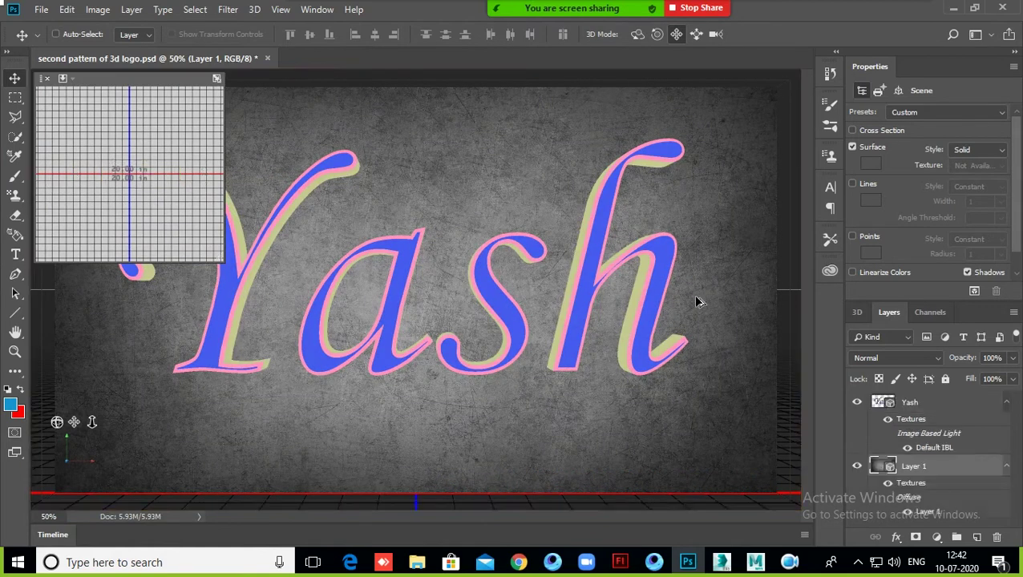
# - Set the specular color of the 3D text's front bevel material to near-black gray (RGB 22, 19, 19)
pyautogui.click(918, 404)
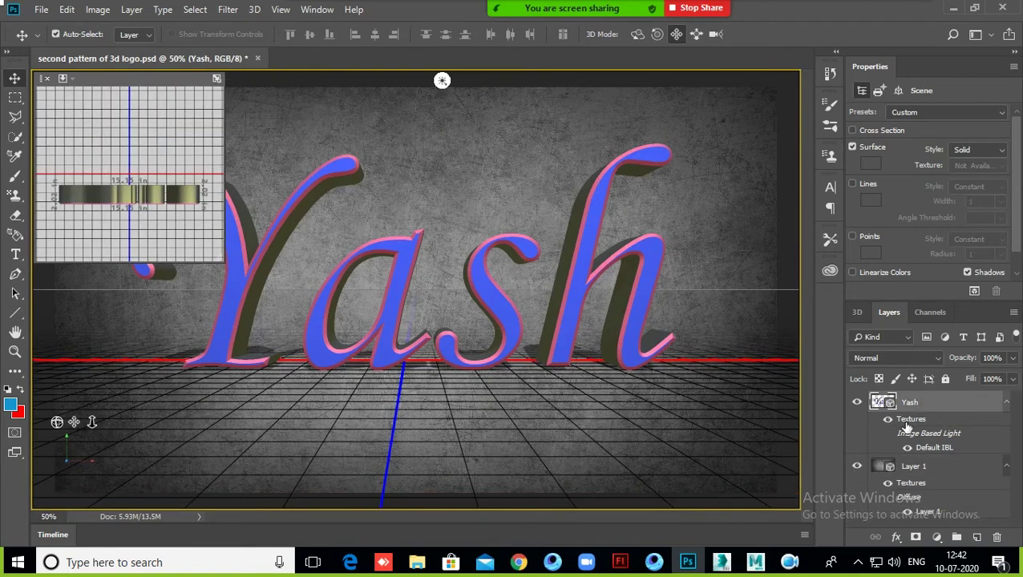
pyautogui.click(857, 312)
pyautogui.click(912, 438)
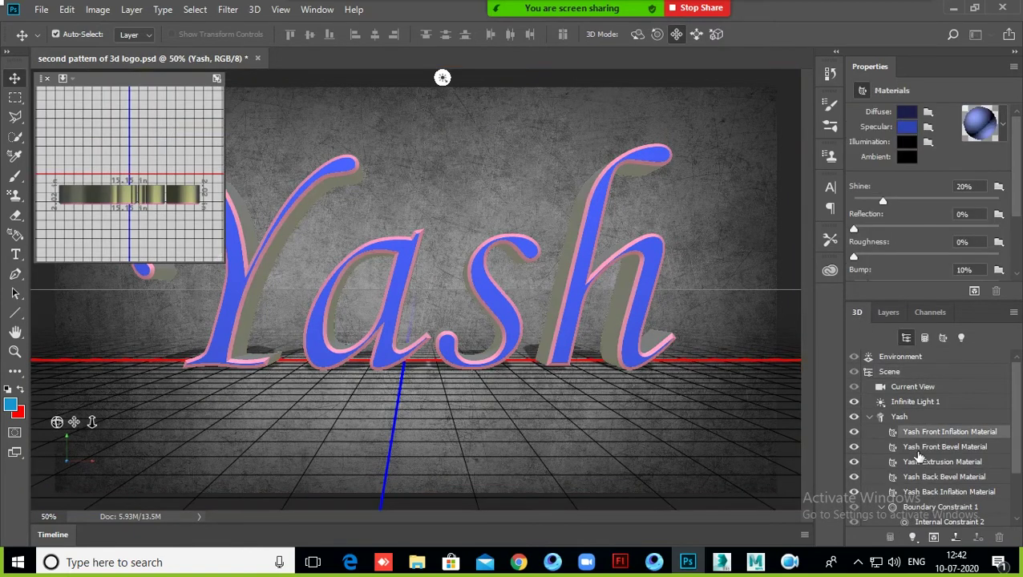
pyautogui.click(916, 449)
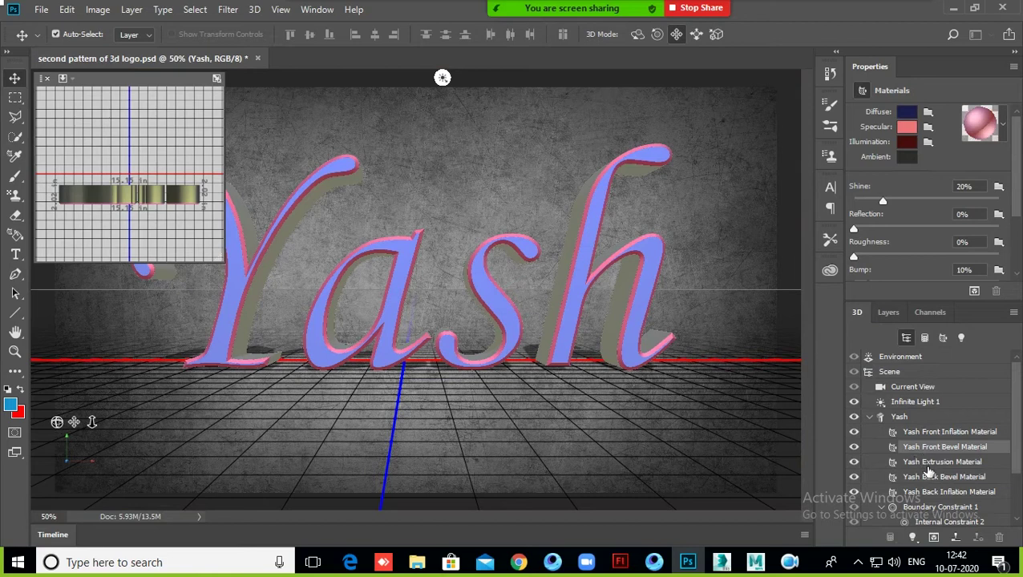
pyautogui.click(906, 128)
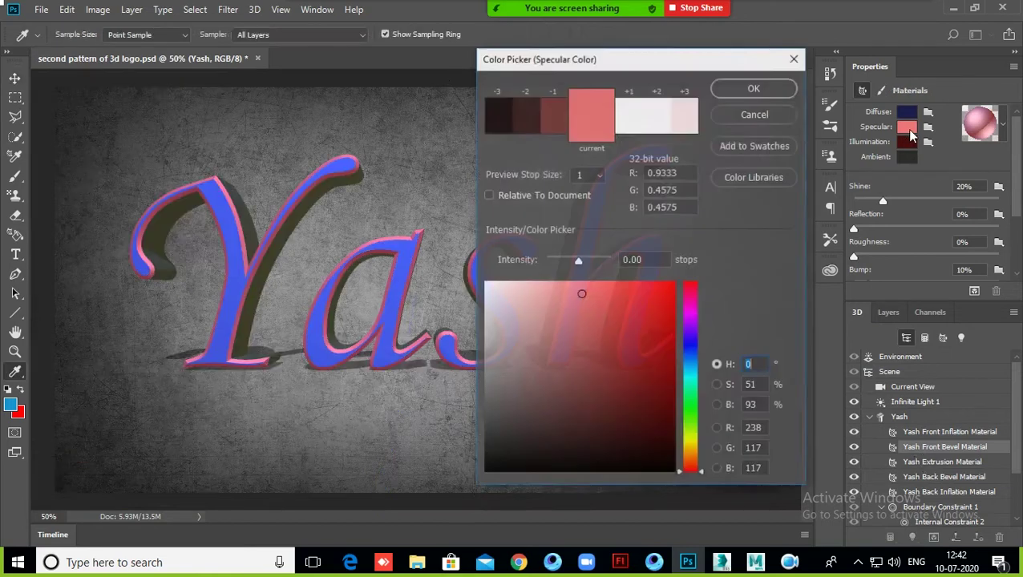
pyautogui.moveTo(593, 315)
pyautogui.mouseDown()
pyautogui.moveTo(478, 383)
pyautogui.moveTo(482, 429)
pyautogui.moveTo(514, 452)
pyautogui.moveTo(532, 433)
pyautogui.moveTo(506, 432)
pyautogui.mouseUp()
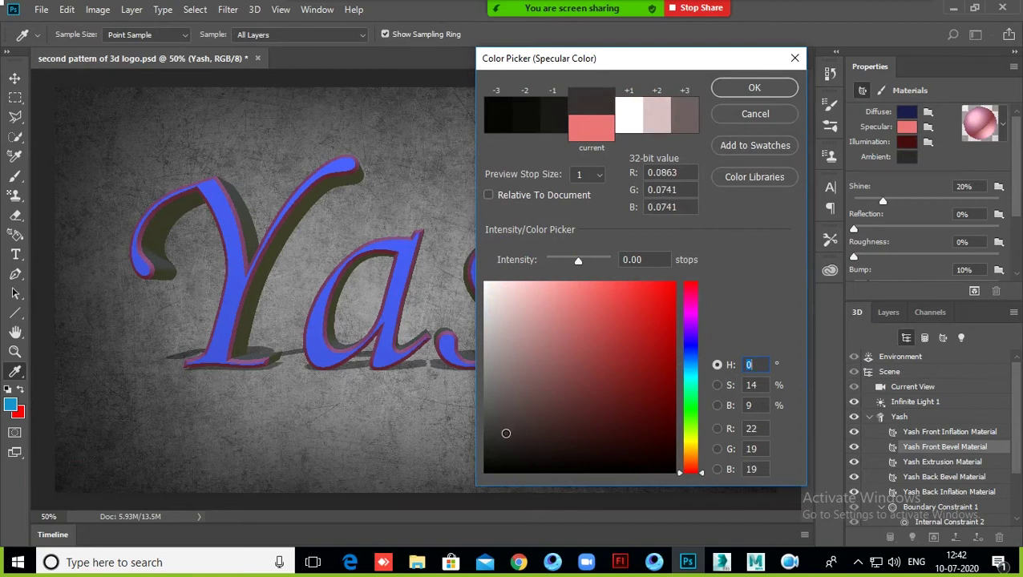
pyautogui.click(754, 88)
# - Set the illumination color of the front bevel material to dark gray (RGB 78, 71, 71)
pyautogui.click(907, 144)
pyautogui.moveTo(506, 406); pyautogui.dragTo(498, 414)
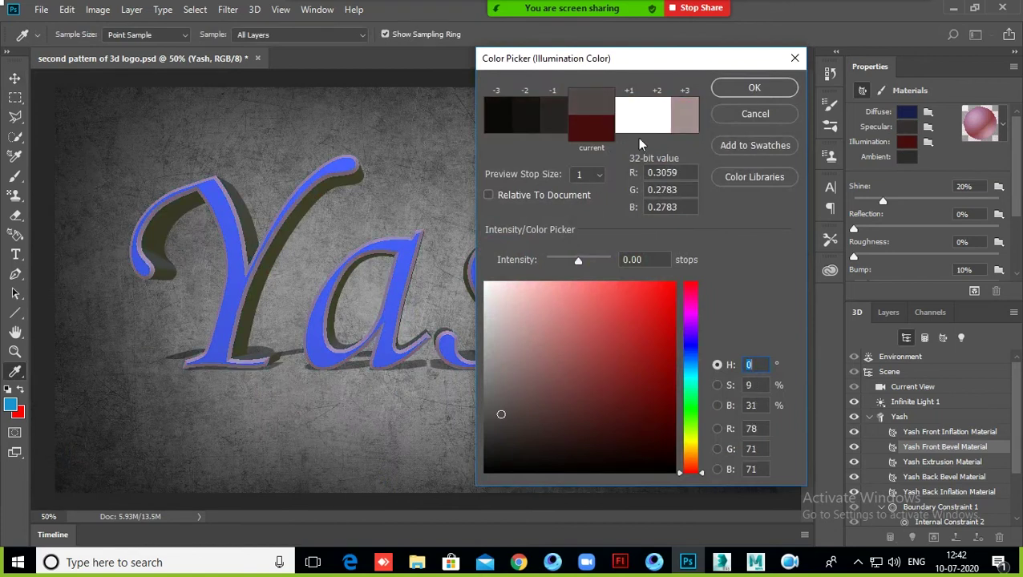
pyautogui.click(768, 88)
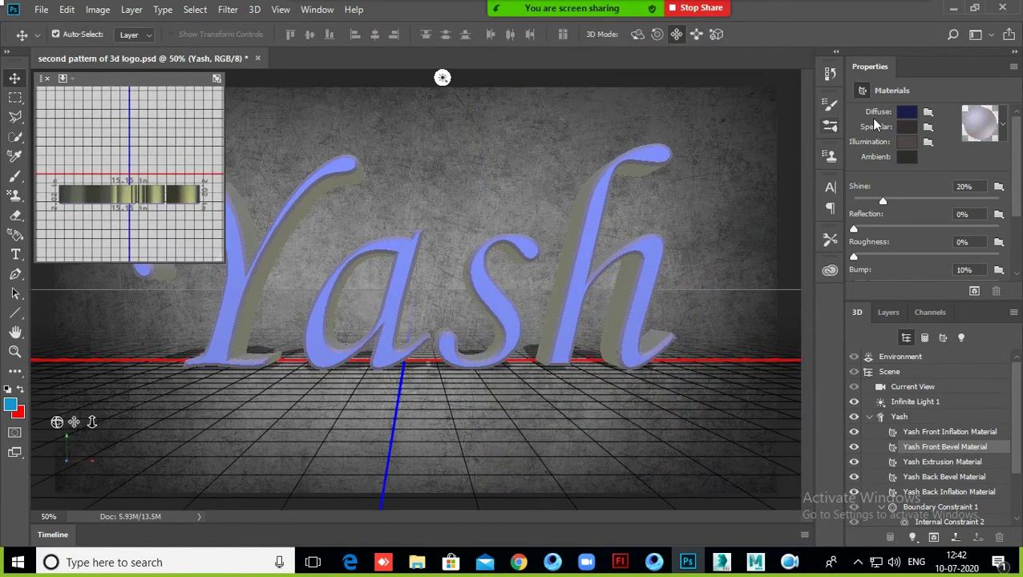
# - Apply the first shape preset, a plain extrusion without bevel, to the 3D text mesh
pyautogui.click(898, 318)
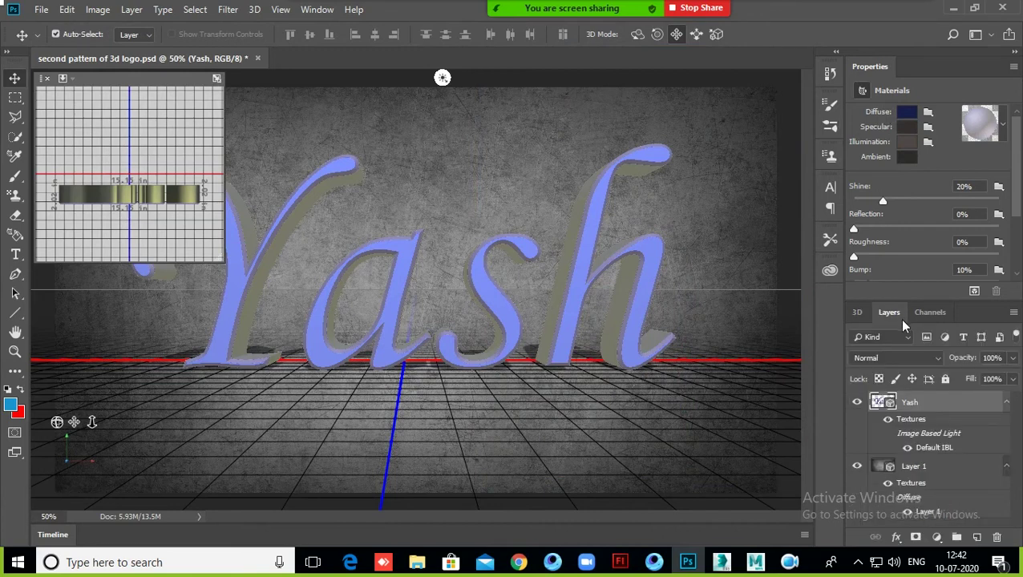
pyautogui.click(857, 312)
pyautogui.click(898, 417)
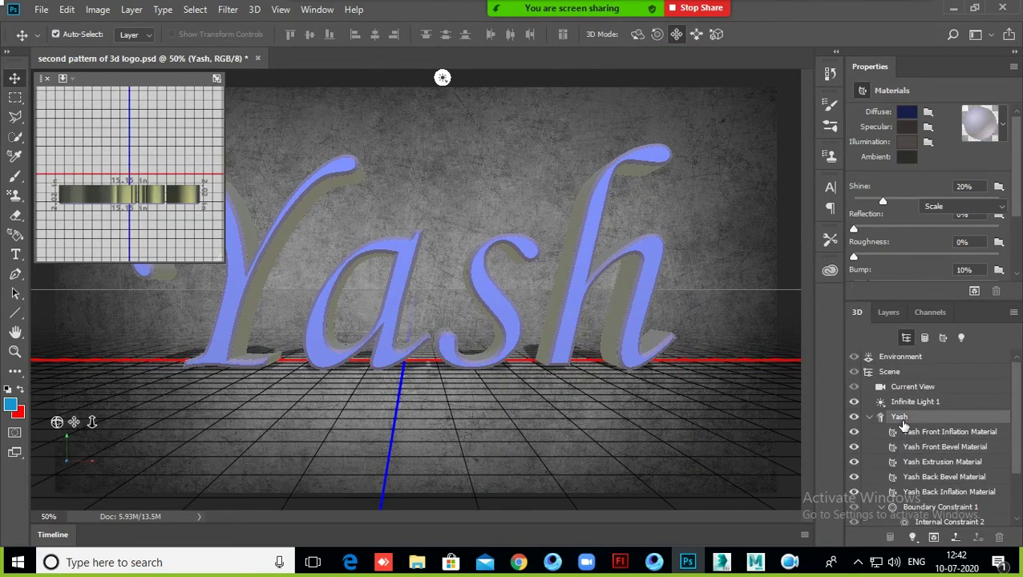
pyautogui.click(886, 196)
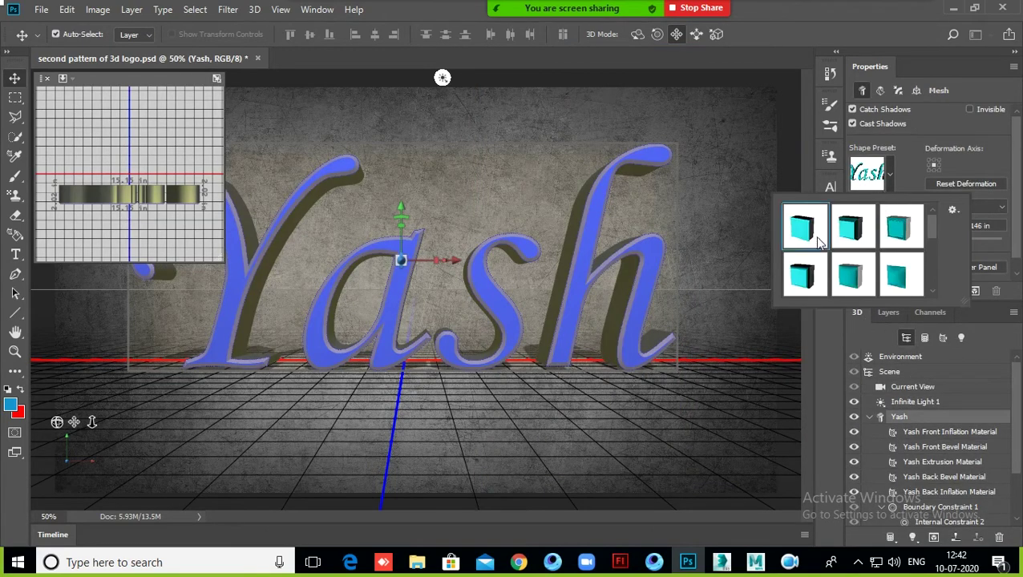
pyautogui.click(805, 231)
pyautogui.click(947, 92)
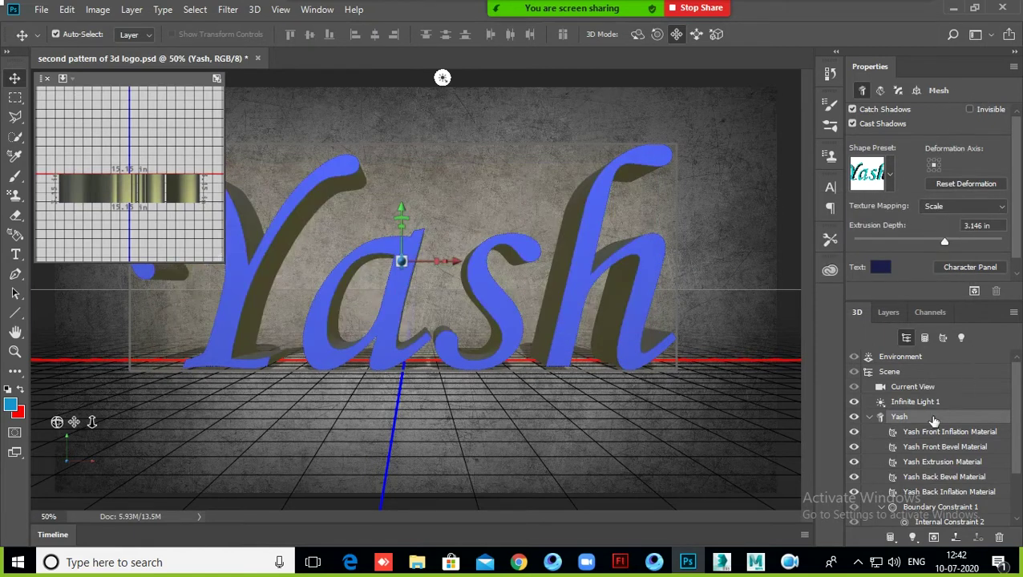
# - Set the diffuse color of the 3D text's extrusion material to near-black gray (RGB 26, 26, 26)
pyautogui.click(928, 446)
pyautogui.click(900, 463)
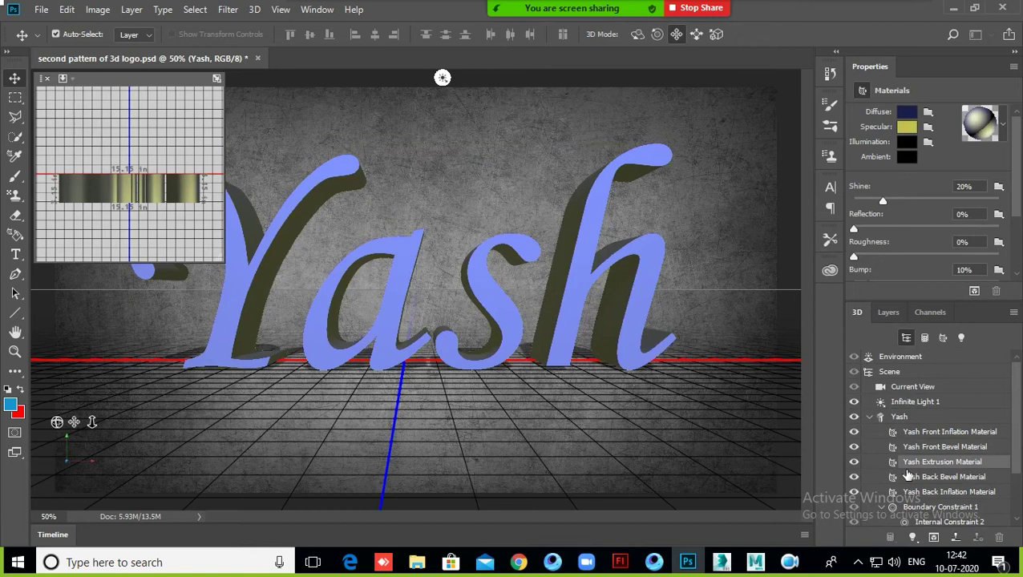
pyautogui.click(906, 113)
pyautogui.moveTo(518, 297)
pyautogui.mouseDown()
pyautogui.moveTo(484, 281)
pyautogui.moveTo(589, 352)
pyautogui.moveTo(520, 457)
pyautogui.moveTo(479, 470)
pyautogui.moveTo(481, 454)
pyautogui.mouseUp()
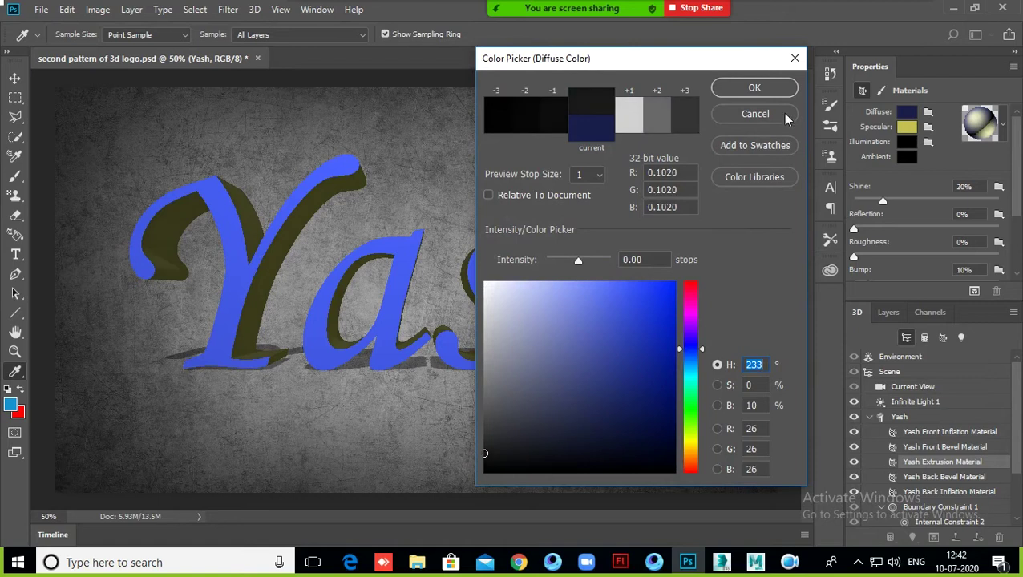
pyautogui.click(754, 88)
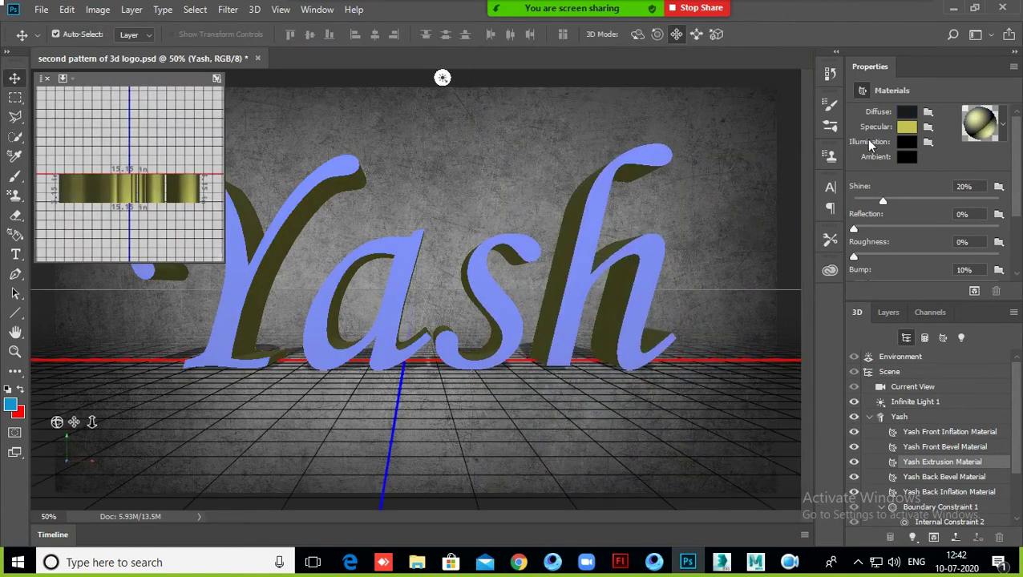
# - Merge the 3D text layer with the Layer 1 postcard and render the merged 3D layer
pyautogui.click(886, 315)
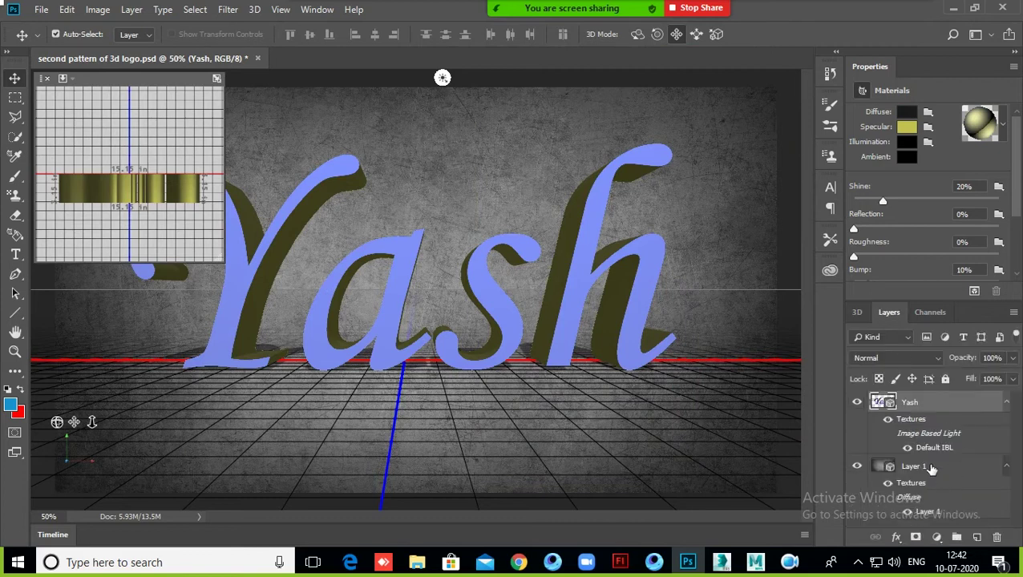
pyautogui.click(930, 471)
pyautogui.keyDown('ctrl'); pyautogui.click(930, 405); pyautogui.keyUp('ctrl')
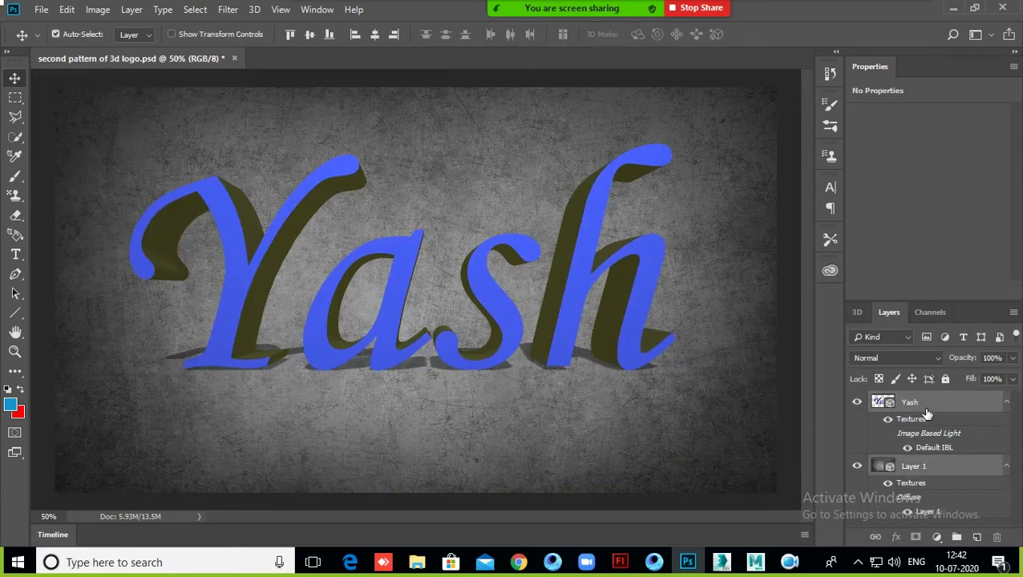
pyautogui.hotkey('ctrl', 'e')
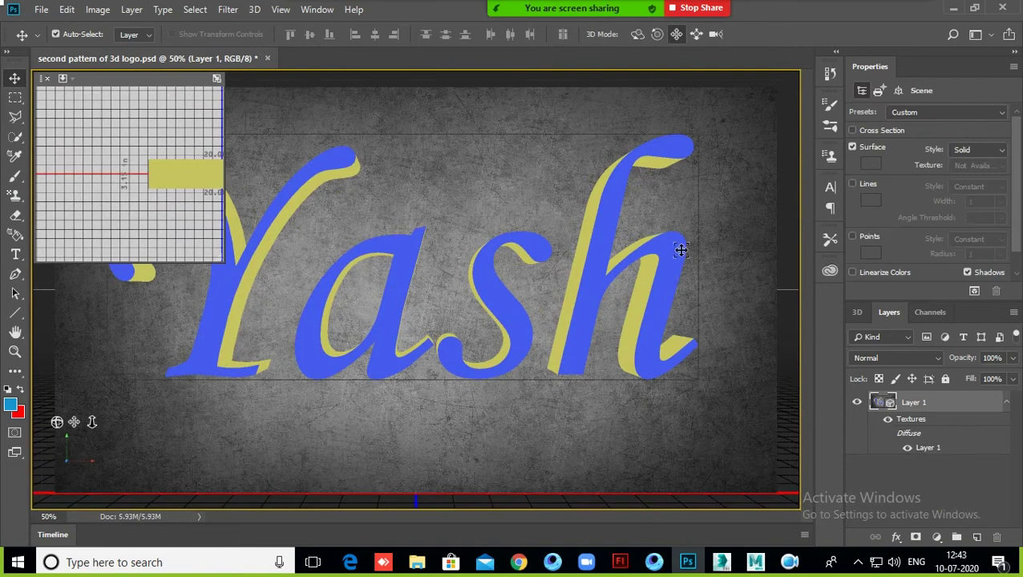
pyautogui.rightClick(908, 404)
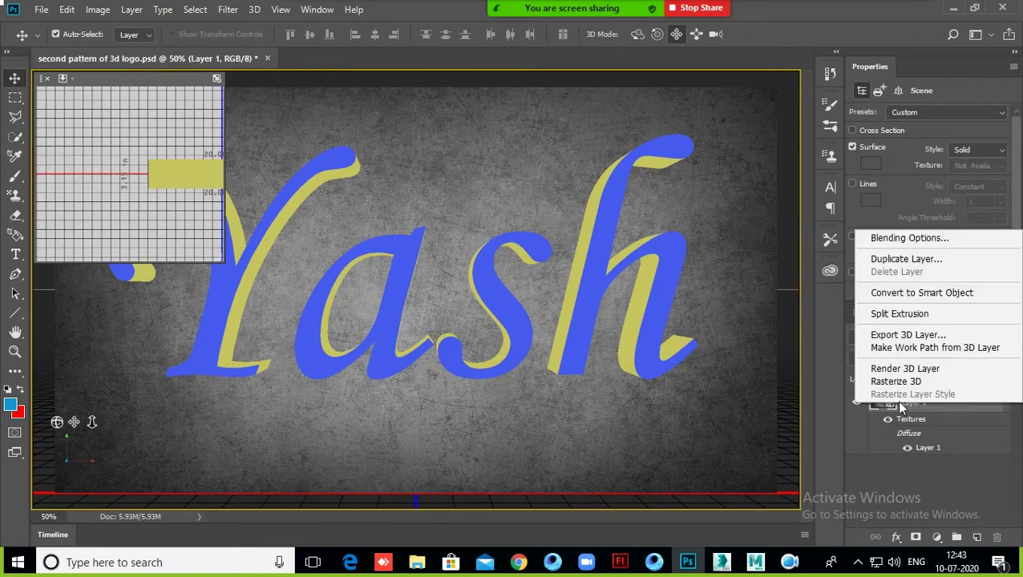
pyautogui.click(905, 368)
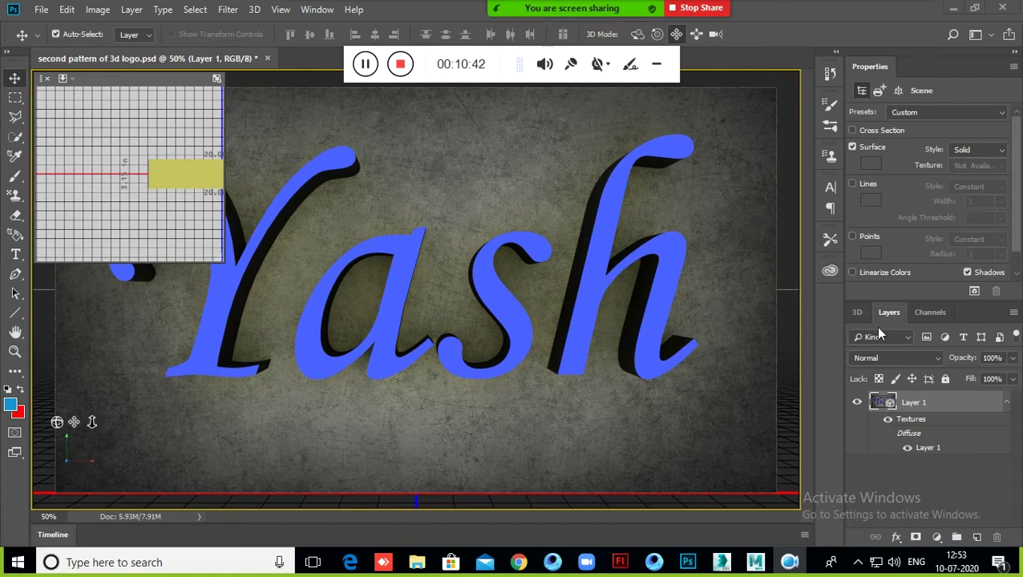
pyautogui.click(858, 312)
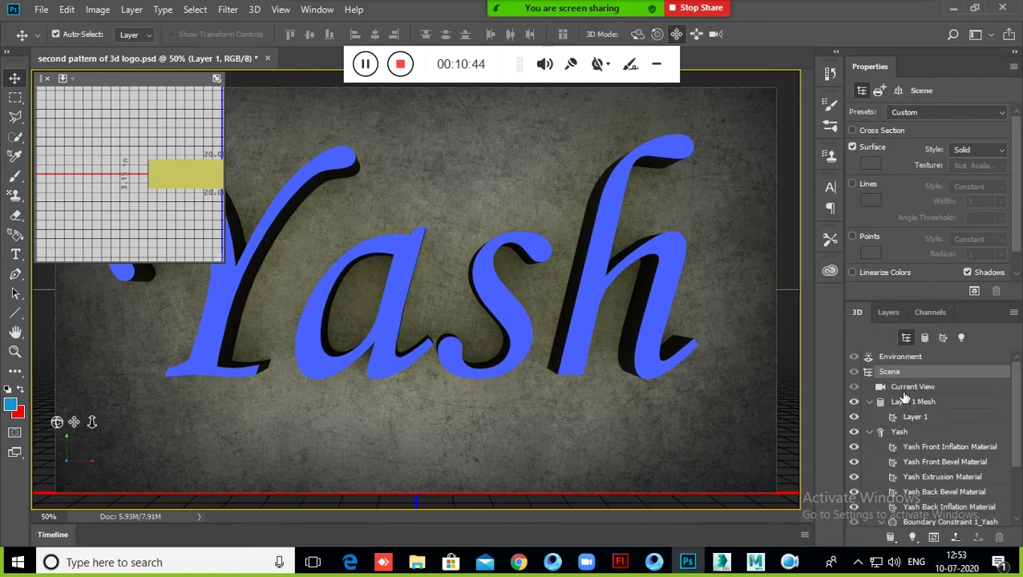
pyautogui.click(906, 433)
pyautogui.click(910, 447)
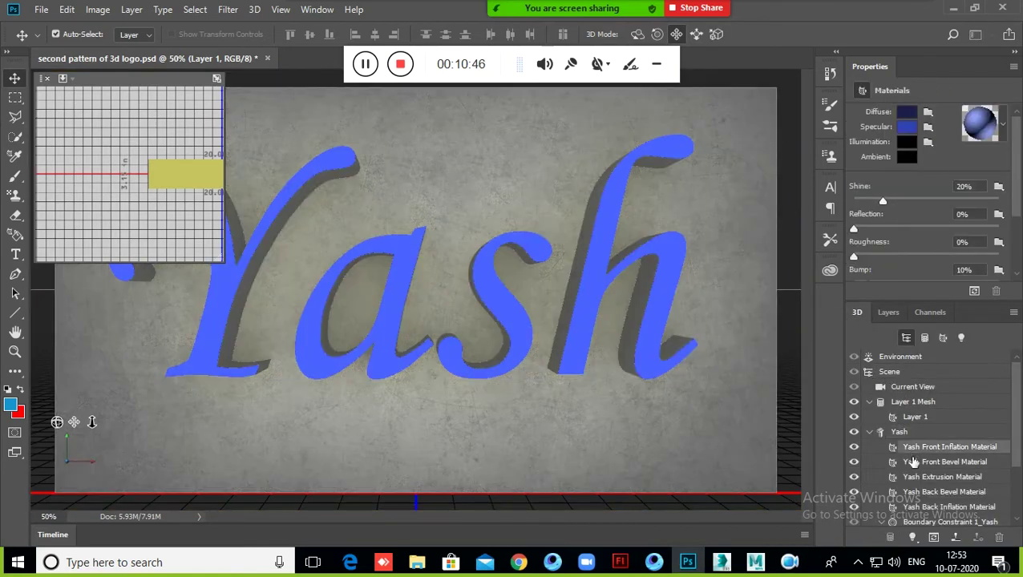
pyautogui.click(907, 129)
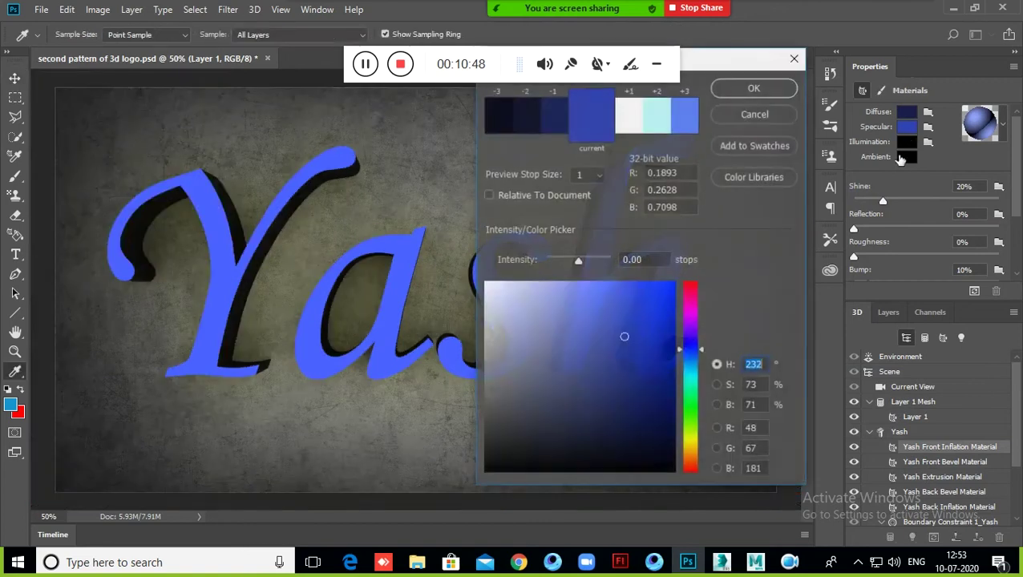
pyautogui.click(668, 291)
pyautogui.moveTo(622, 315)
pyautogui.mouseDown()
pyautogui.moveTo(584, 337)
pyautogui.moveTo(637, 394)
pyautogui.moveTo(609, 426)
pyautogui.mouseUp()
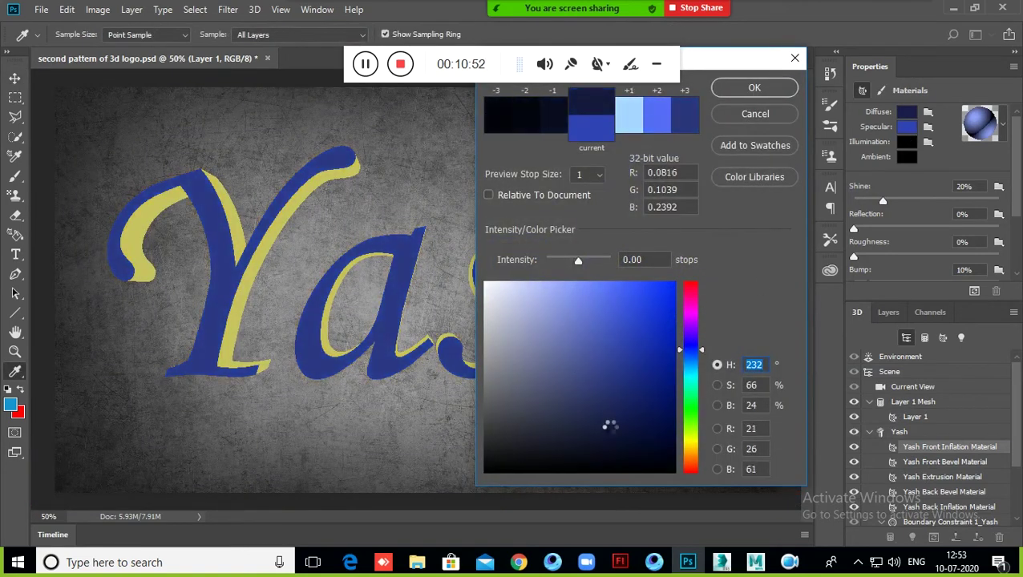
pyautogui.click(765, 118)
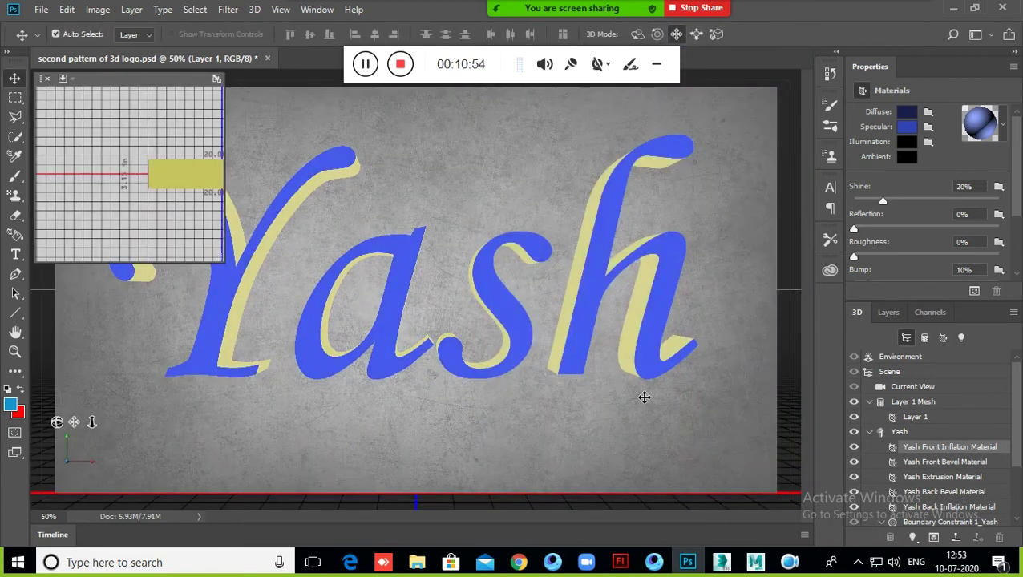
pyautogui.click(777, 285)
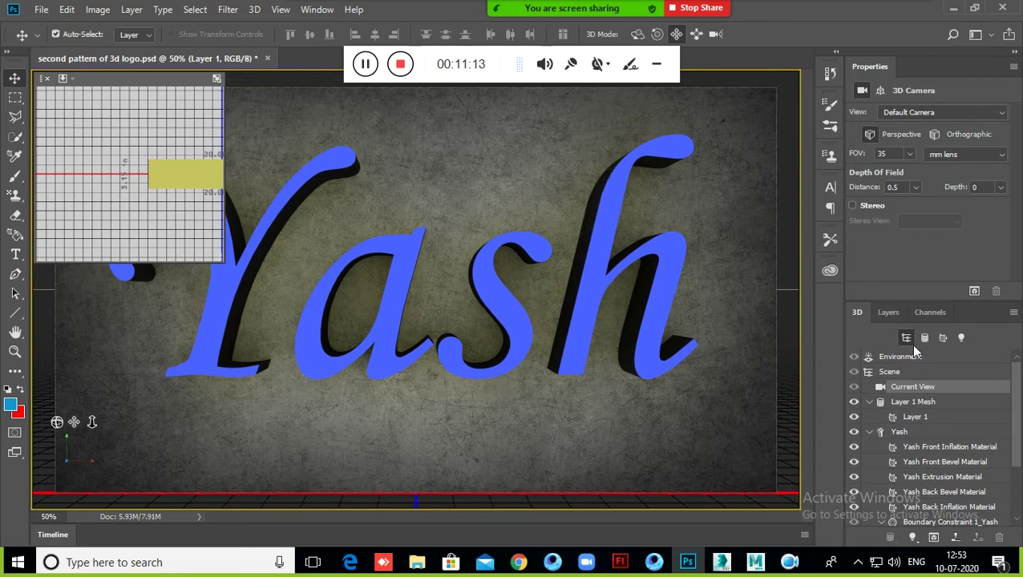
# - Set the specular color of the 3D text's extrusion material to bright green (RGB 0, 255, 96)
pyautogui.click(890, 313)
pyautogui.click(855, 313)
pyautogui.click(902, 451)
pyautogui.click(904, 461)
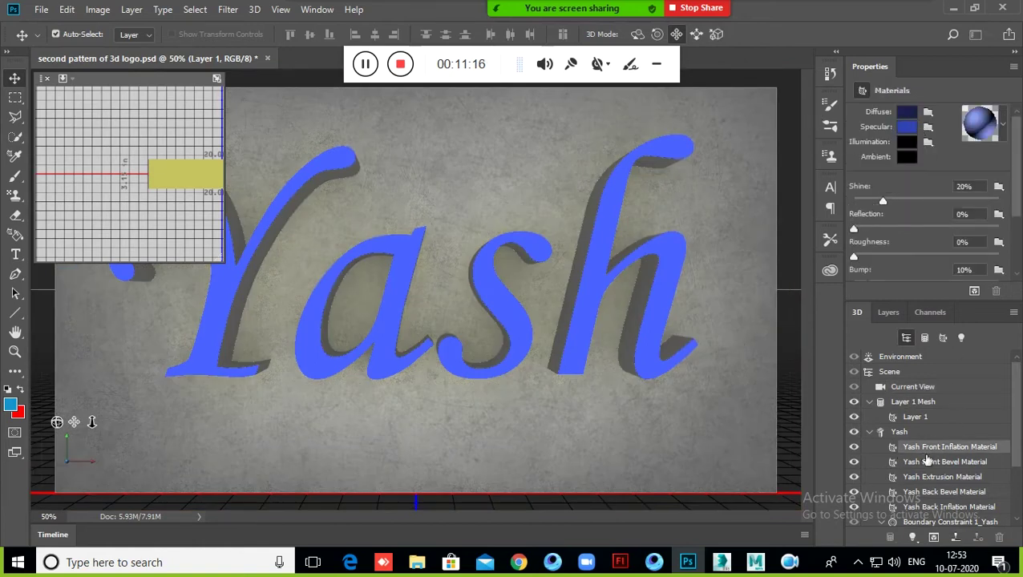
pyautogui.click(922, 478)
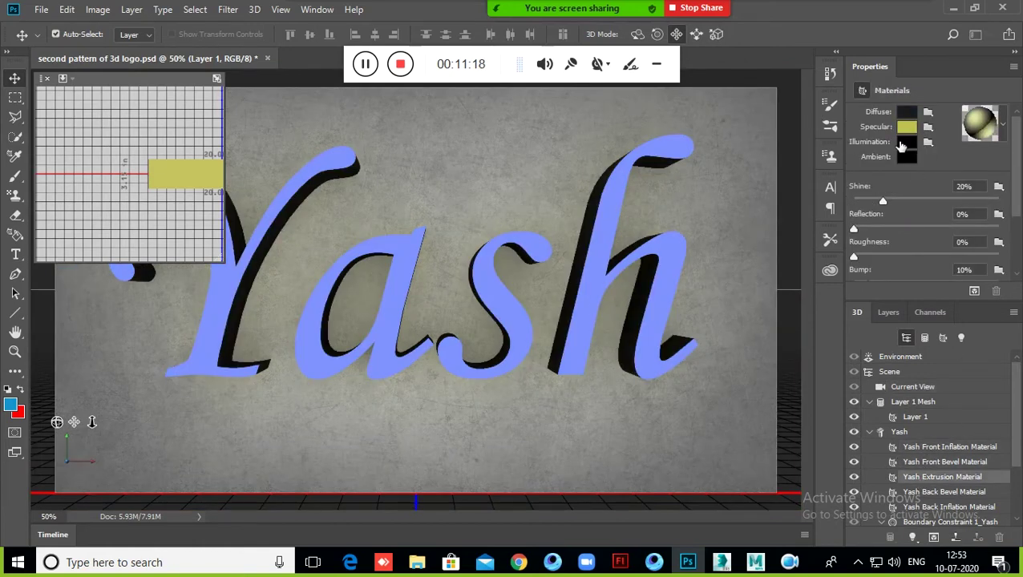
pyautogui.click(906, 128)
pyautogui.write('223')
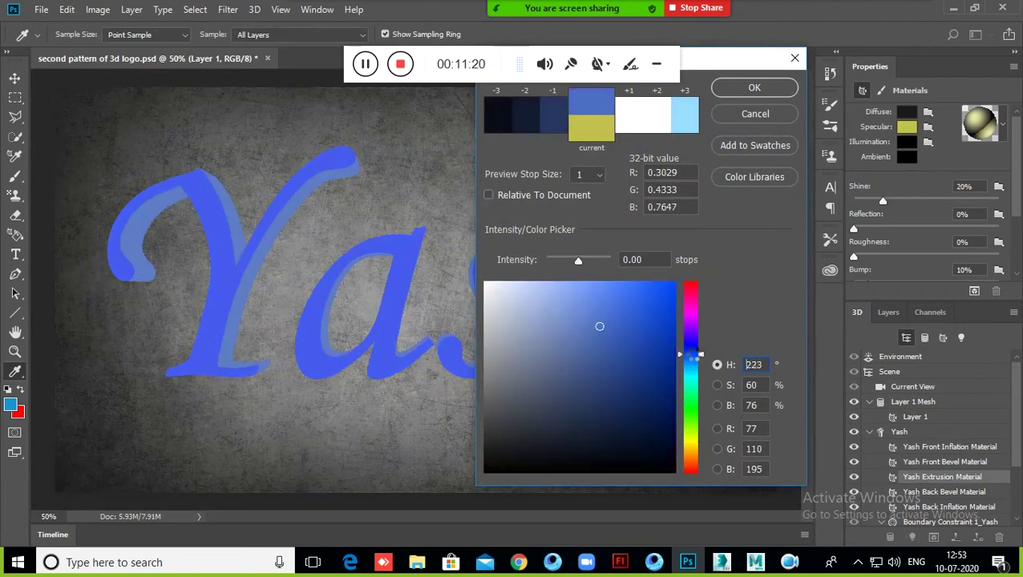
pyautogui.moveTo(602, 325); pyautogui.dragTo(677, 295)
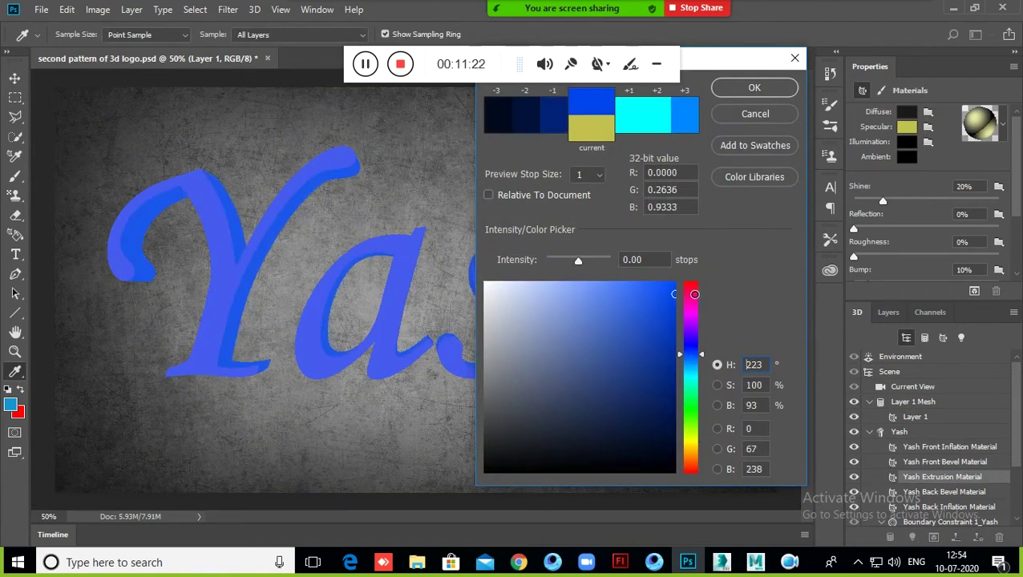
pyautogui.moveTo(697, 358); pyautogui.dragTo(693, 404)
pyautogui.moveTo(644, 369); pyautogui.dragTo(681, 277)
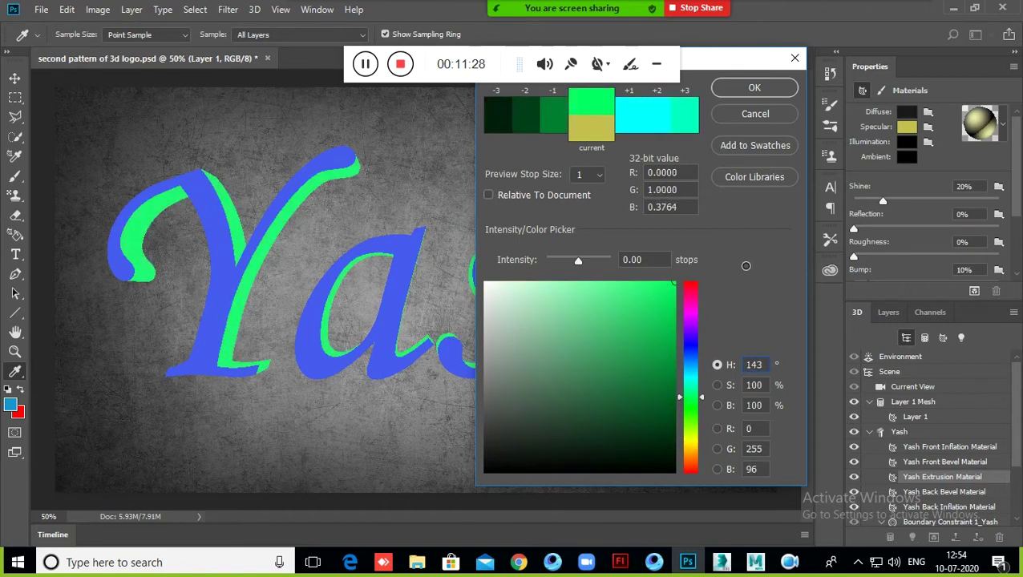
pyautogui.click(755, 88)
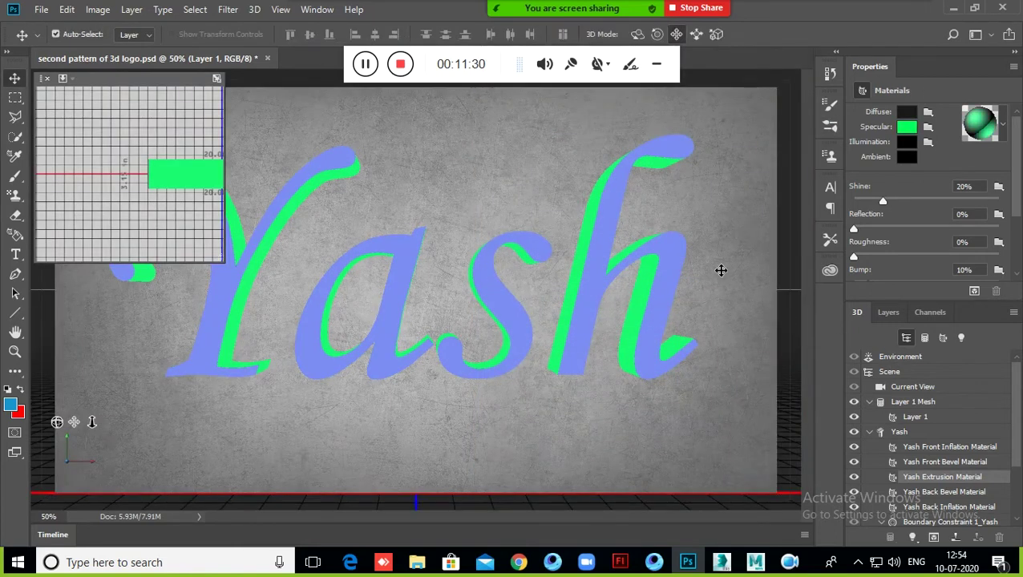
# - Render the merged 3D layer, Layer 1, with the recolored extrusion material
pyautogui.click(887, 312)
pyautogui.rightClick(919, 410)
pyautogui.click(927, 340)
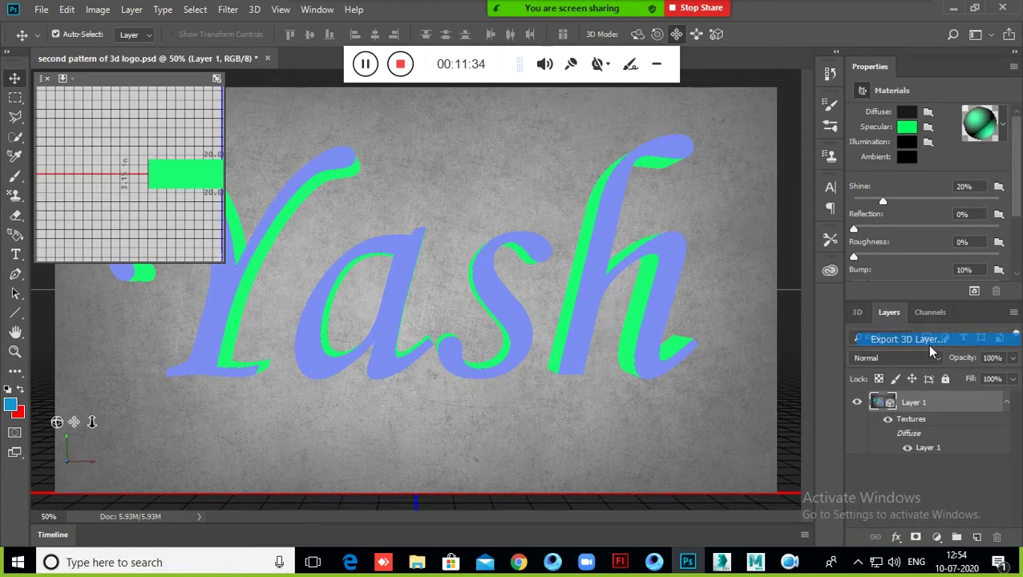
pyautogui.click(656, 306)
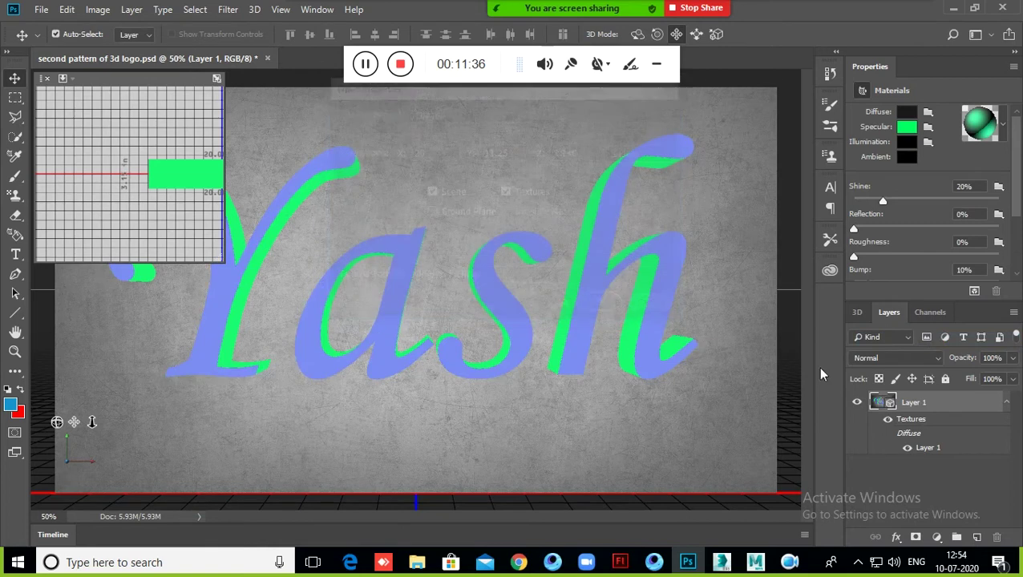
pyautogui.rightClick(914, 401)
pyautogui.click(906, 362)
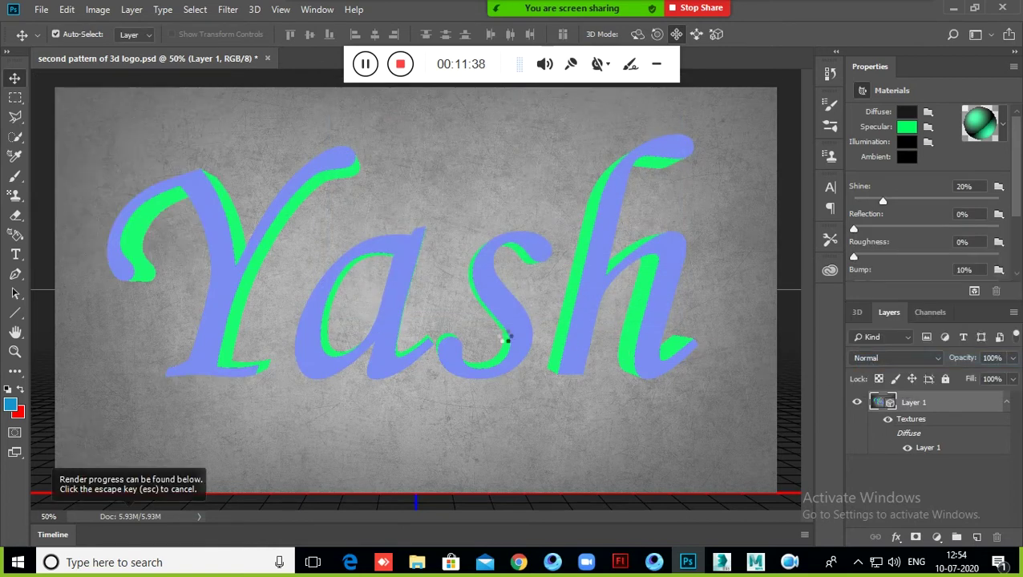